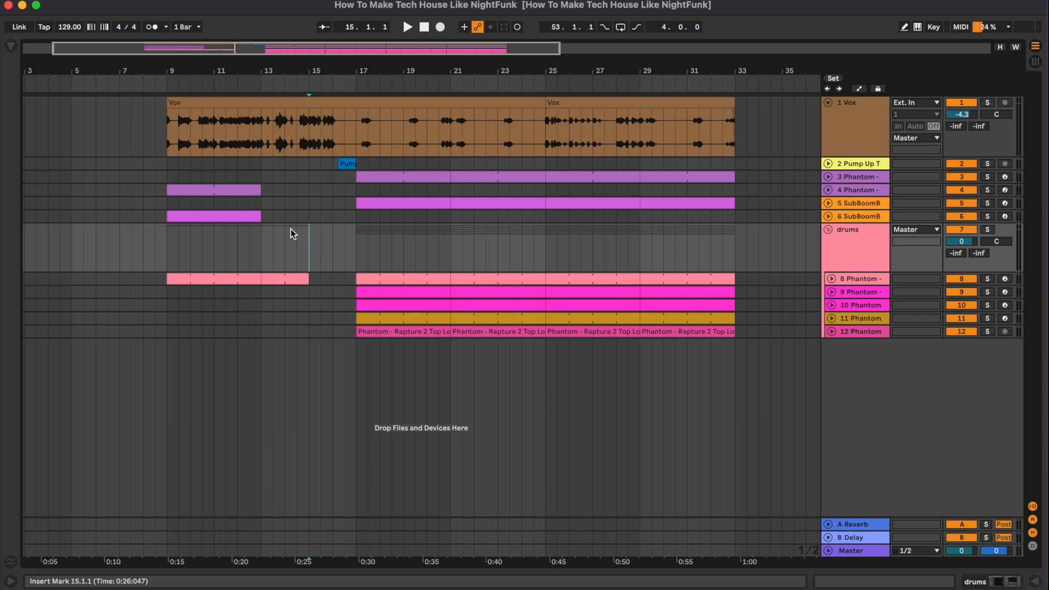
Play the full arrangement from bar 15 into the drop and stop playback
{"action": "key", "text": "space"}
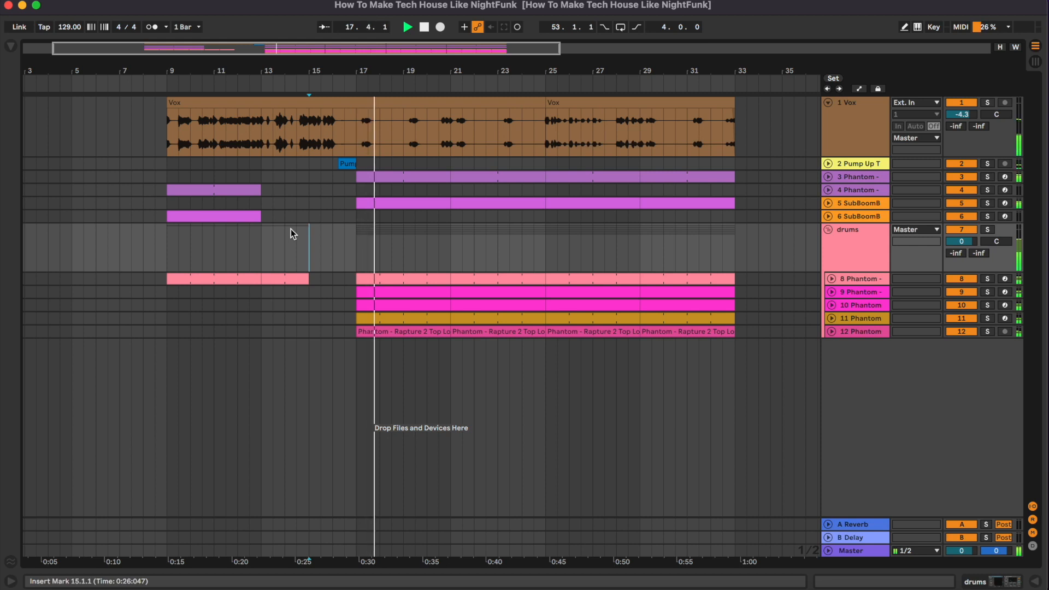
{"action": "key", "text": "space"}
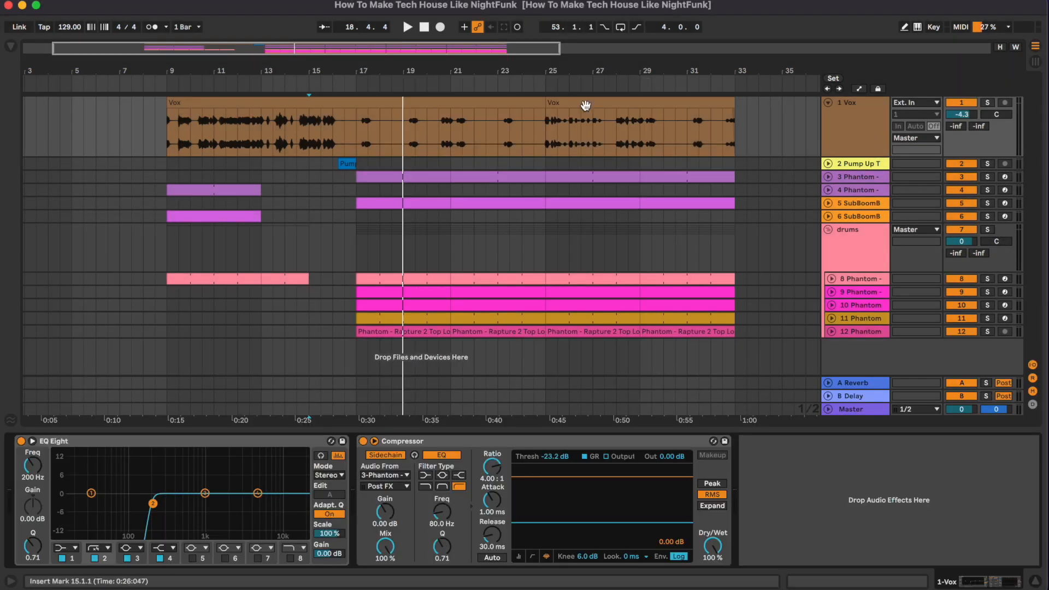
Audition the vocal clips on the Vox track from bars 13, 17 and 25
{"action": "left_click", "coordinate": [203, 101]}
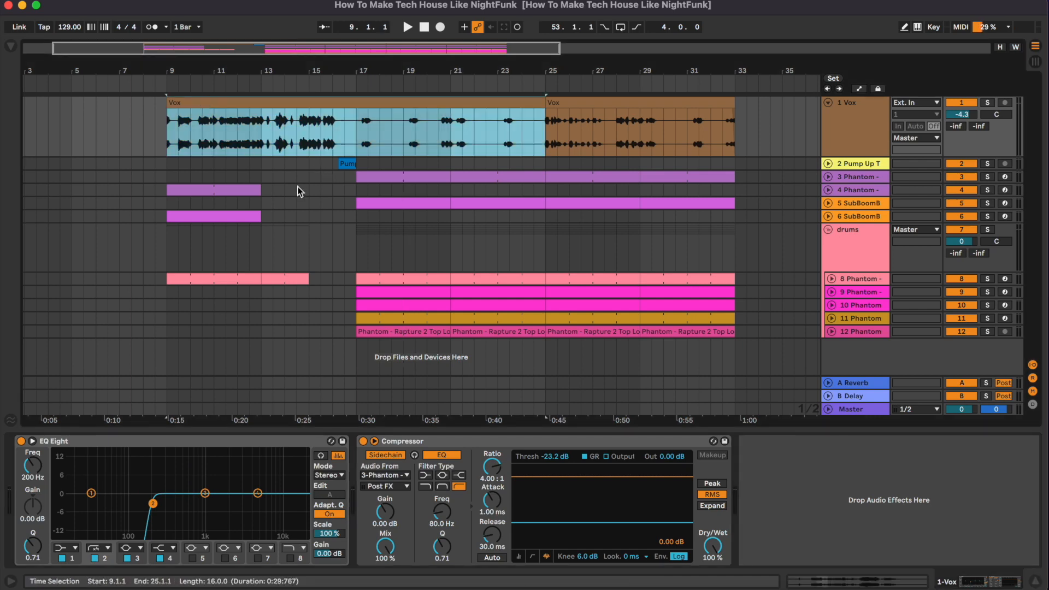
{"action": "left_click", "coordinate": [262, 135]}
{"action": "key", "text": "space"}
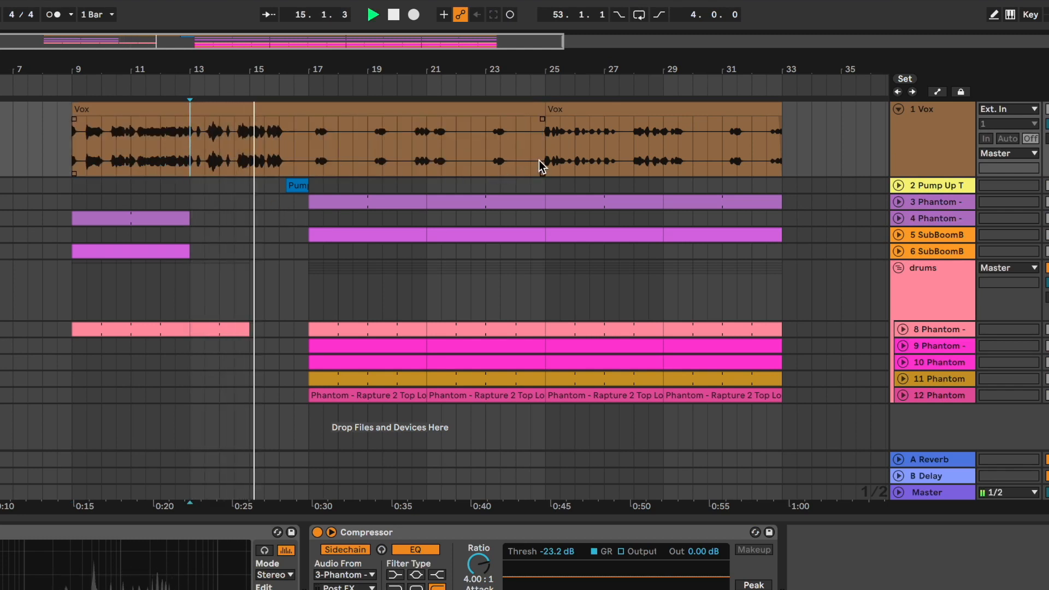
{"action": "left_click", "coordinate": [546, 139]}
{"action": "left_click", "coordinate": [309, 138]}
{"action": "left_click", "coordinate": [545, 144]}
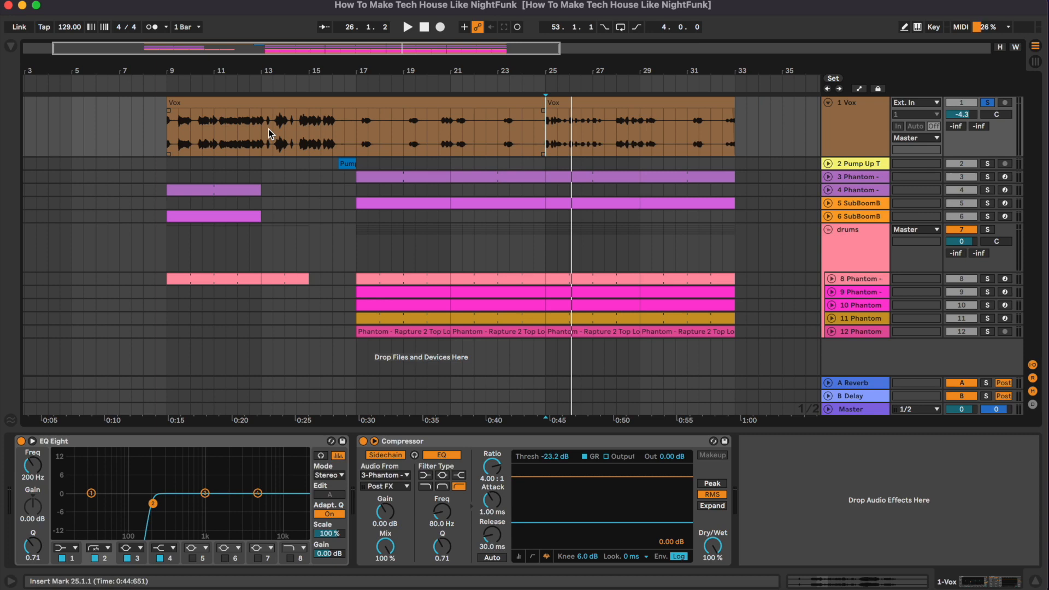
Play the soloed vocal from bar 11 and compare it with its EQ Eight bypassed and re-enabled
{"action": "left_click", "coordinate": [185, 446]}
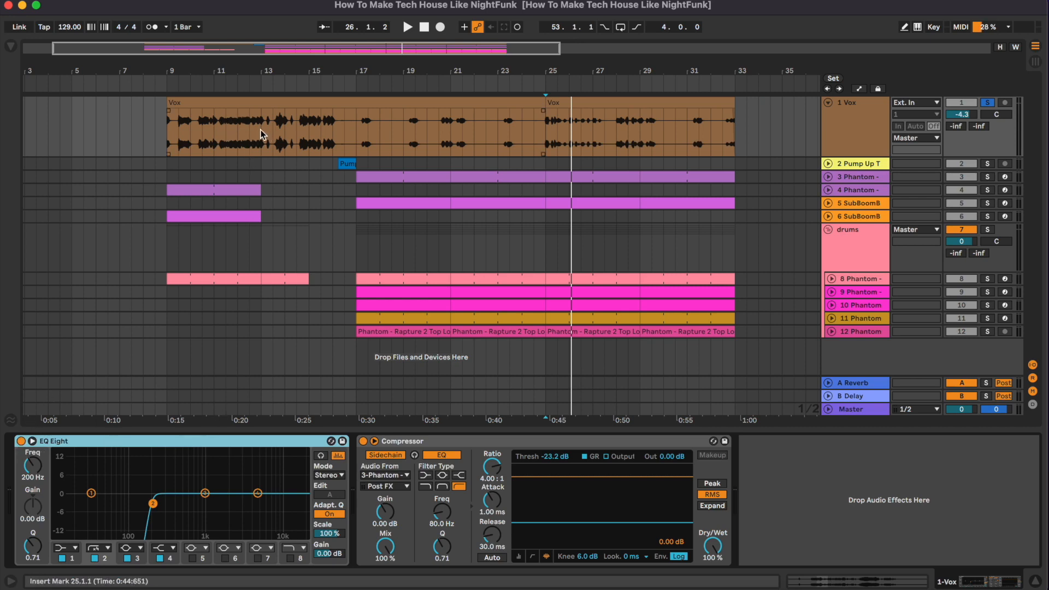
{"action": "left_click", "coordinate": [217, 127]}
{"action": "key", "text": "space"}
{"action": "left_click", "coordinate": [22, 441]}
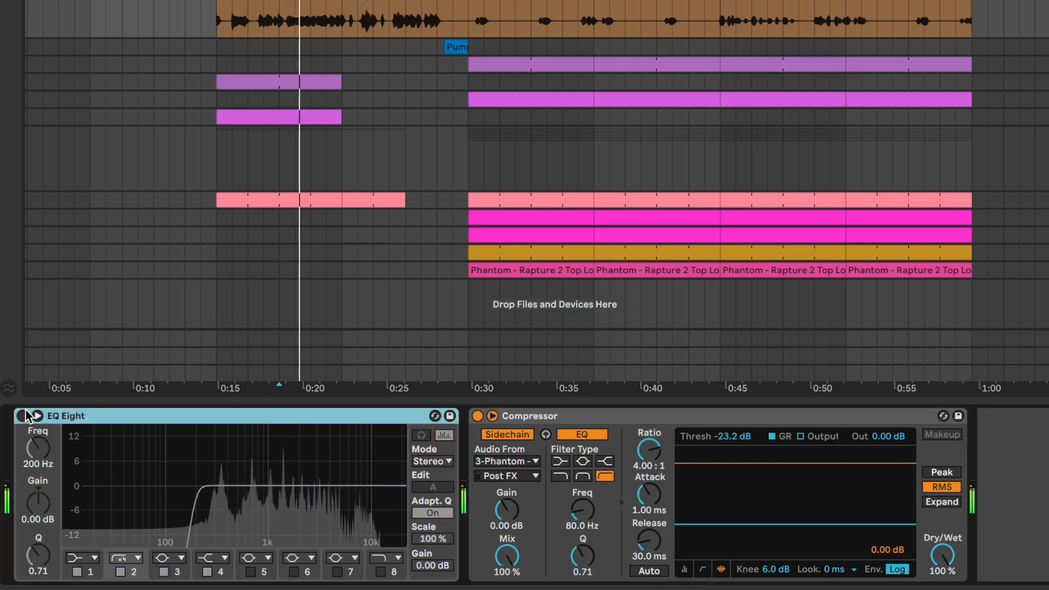
{"action": "left_click", "coordinate": [23, 416]}
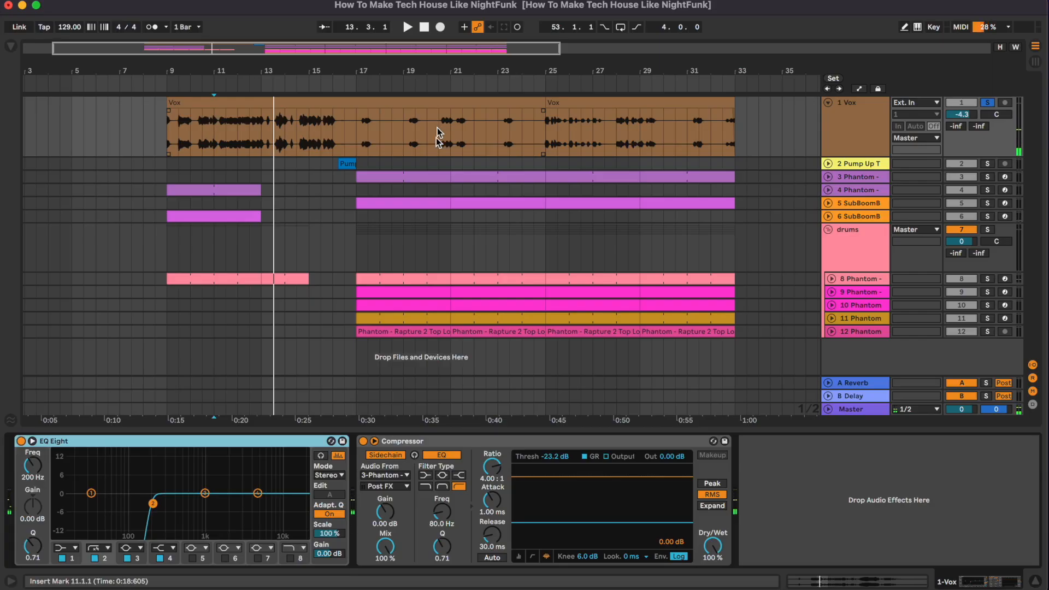
Select the vocal's sidechain Compressor and play the second Vox clip from bar 25 to examine the ducking
{"action": "left_click", "coordinate": [521, 442]}
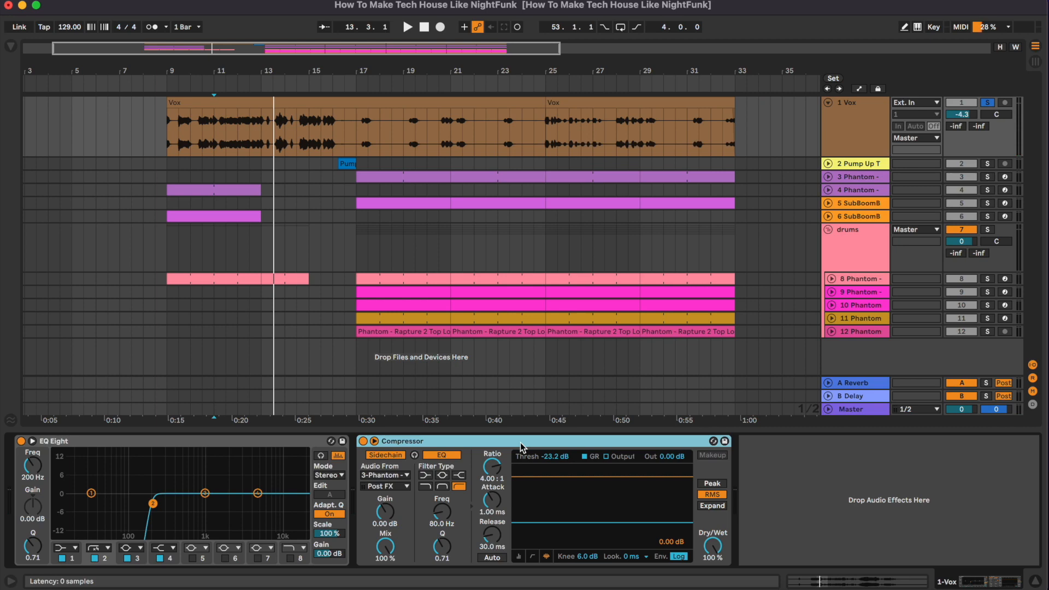
{"action": "left_click", "coordinate": [545, 132]}
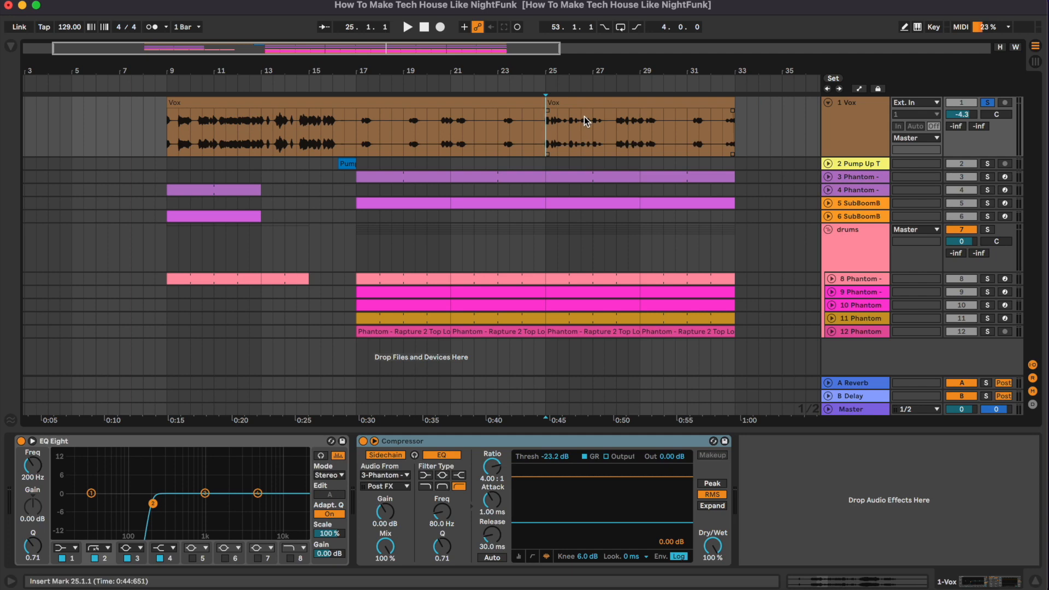
{"action": "key", "text": "space"}
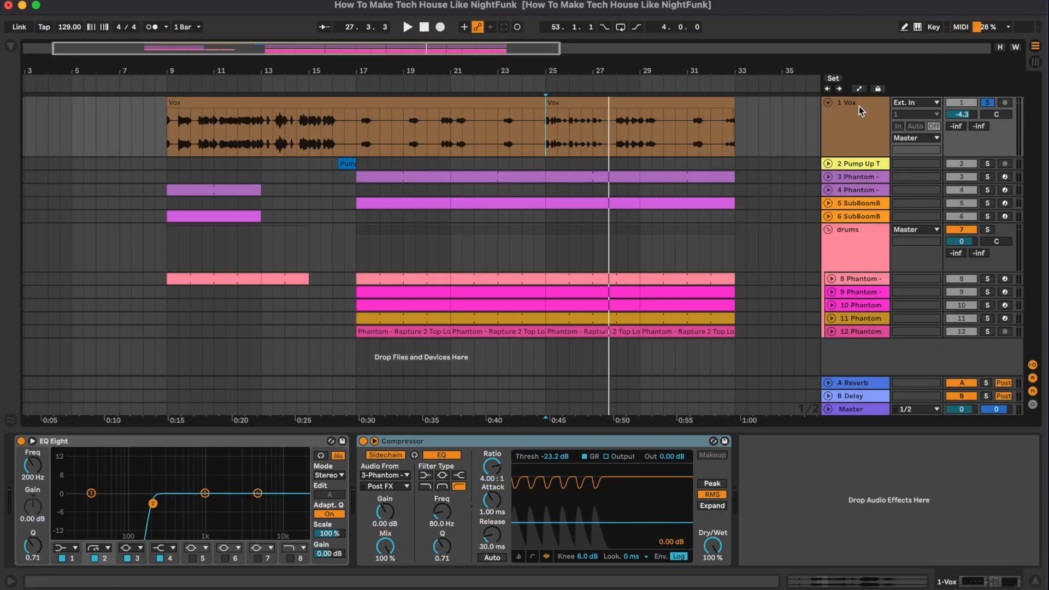
Fold the Vox track, expand and solo the Pump Up T track, and audition its clip before bar 17
{"action": "left_click", "coordinate": [828, 102]}
{"action": "left_click", "coordinate": [828, 116]}
{"action": "left_click", "coordinate": [855, 124]}
{"action": "key", "text": "s"}
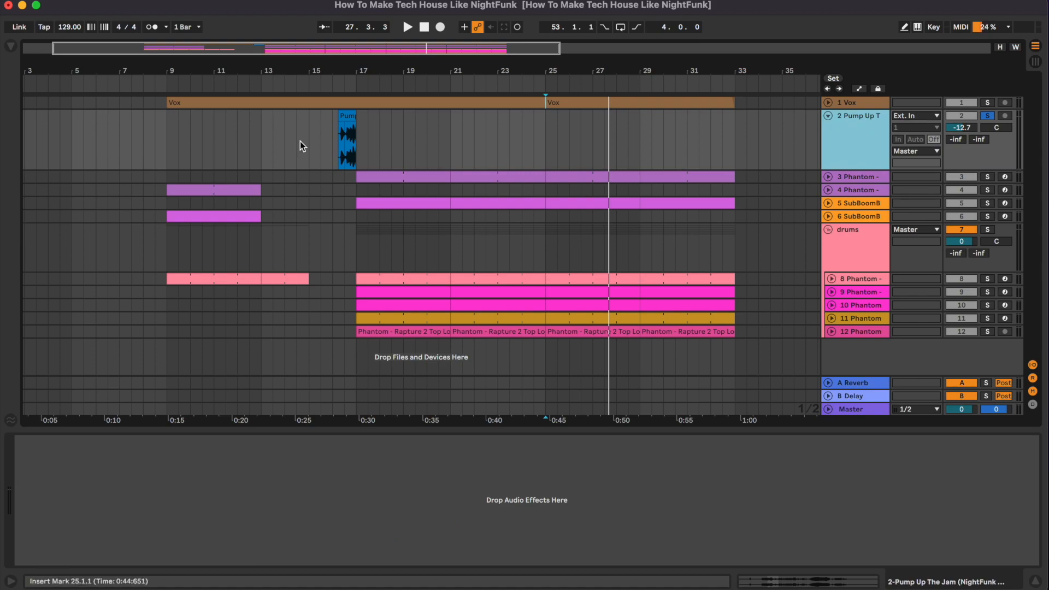
{"action": "left_click", "coordinate": [335, 134]}
{"action": "key", "text": "plus"}
{"action": "key", "text": "space"}
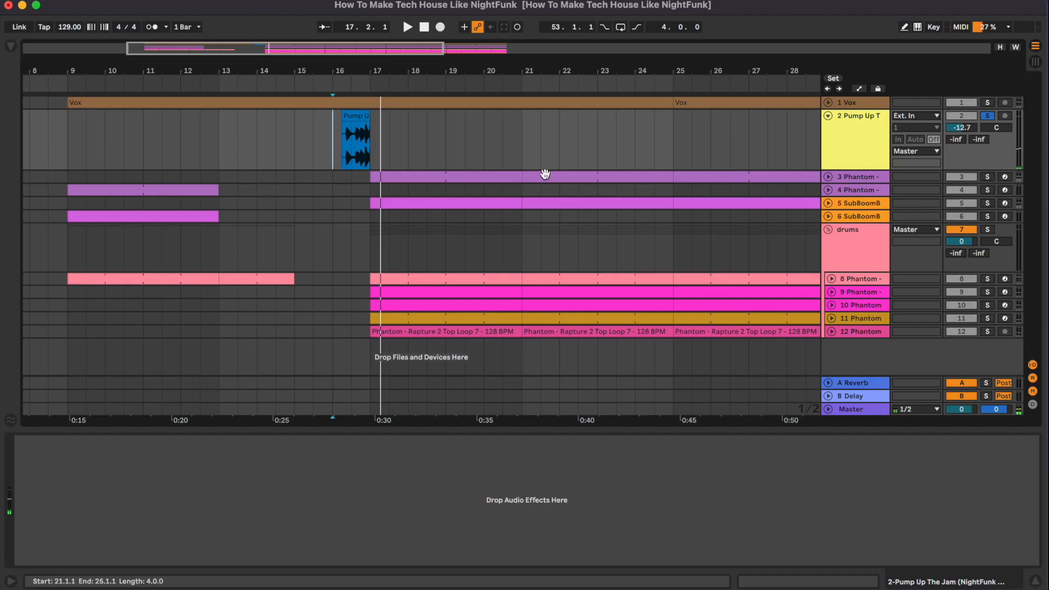
Fold the Pump Up T track, expand kick track 3, and audition its clip from bar 17
{"action": "left_click", "coordinate": [829, 116]}
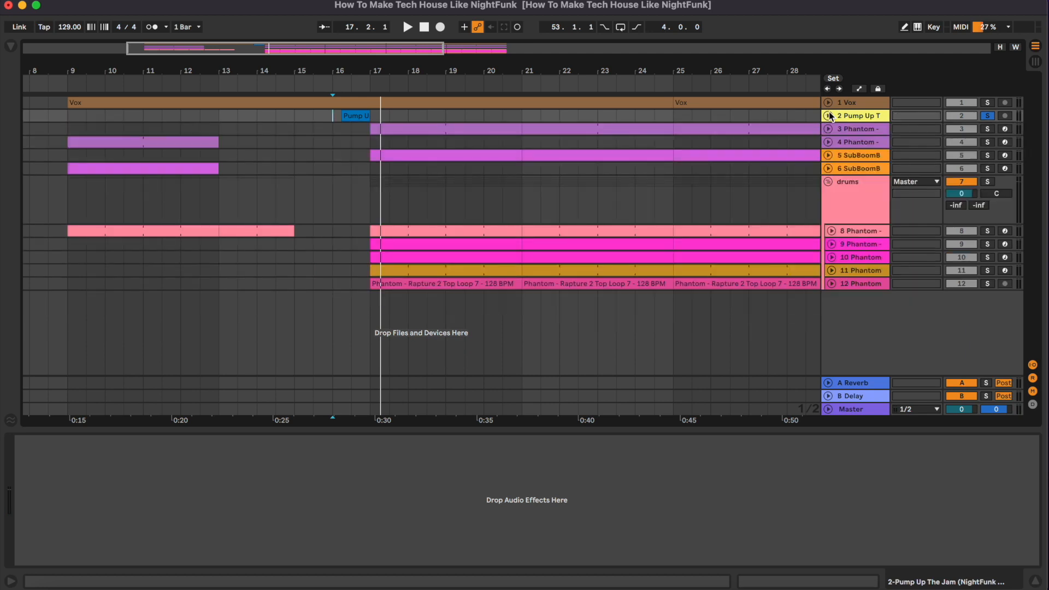
{"action": "left_click", "coordinate": [828, 129]}
{"action": "left_click", "coordinate": [707, 131]}
{"action": "left_click", "coordinate": [616, 128]}
{"action": "key", "text": "minus"}
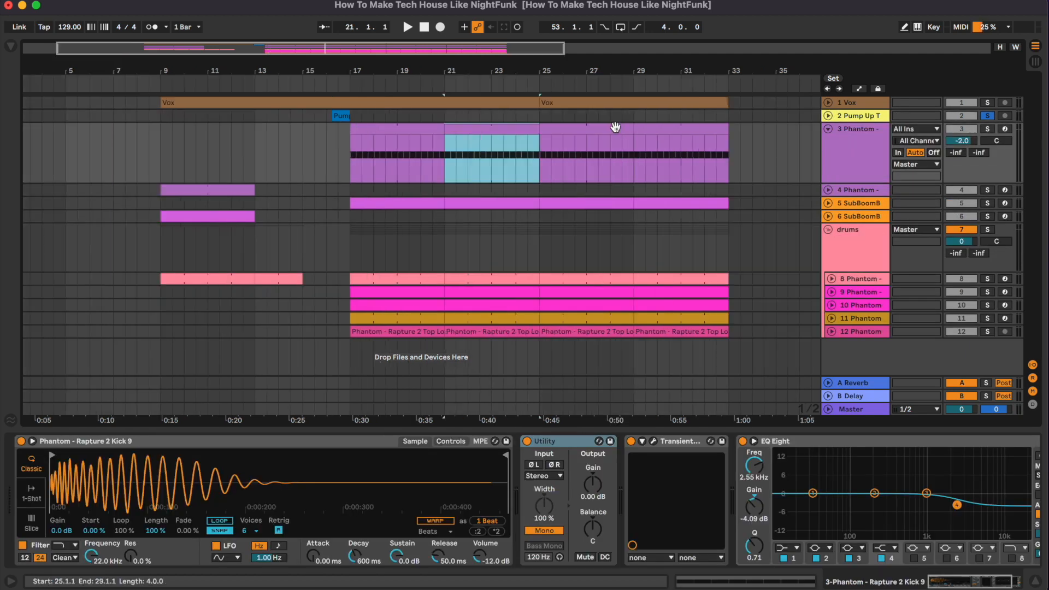
{"action": "left_click", "coordinate": [435, 132]}
{"action": "key", "text": "space"}
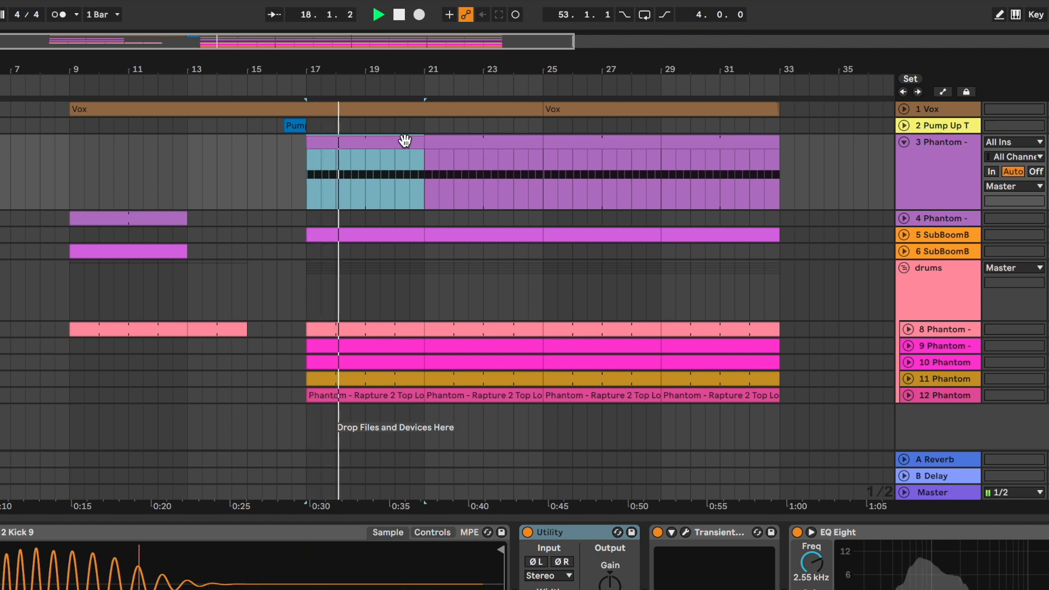
Compare the soloed kick on track 3 with its Utility device bypassed and re-enabled
{"action": "left_click", "coordinate": [569, 534]}
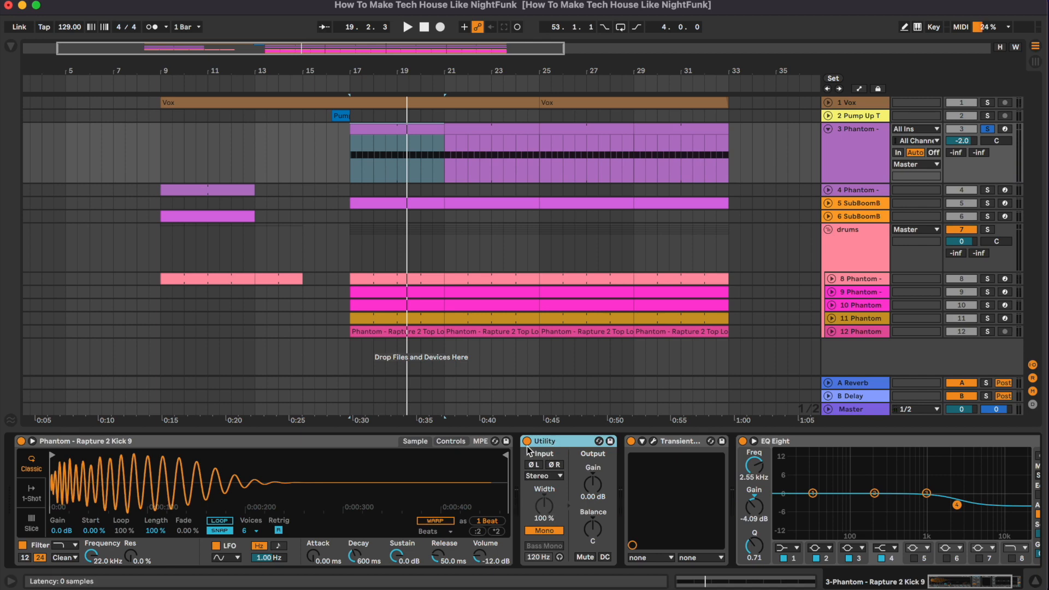
{"action": "left_click", "coordinate": [527, 442]}
{"action": "key", "text": "space"}
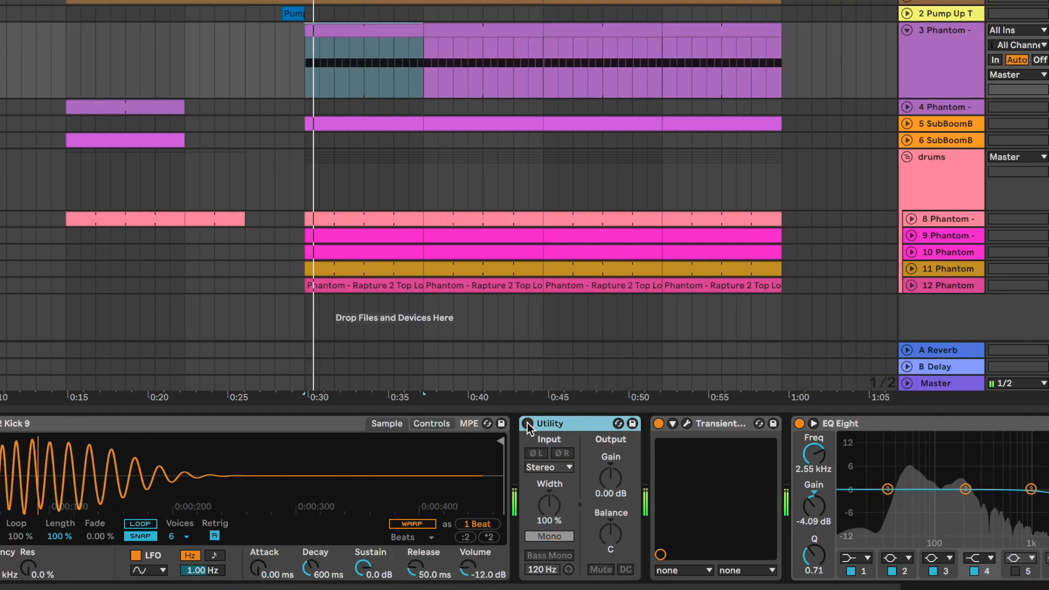
{"action": "left_click", "coordinate": [527, 424]}
Show the kick's Transient Master settings, compare the sound with the plugin bypassed and re-enabled, and close its window
{"action": "scroll", "coordinate": [541, 432], "scroll_direction": "right", "scroll_amount": 3}
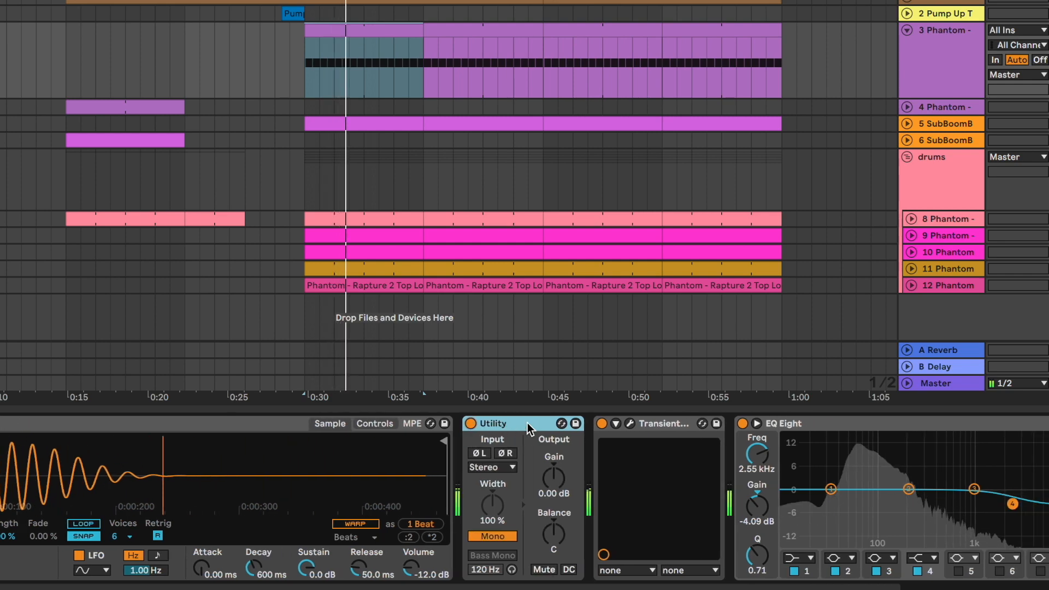
{"action": "left_click", "coordinate": [551, 425]}
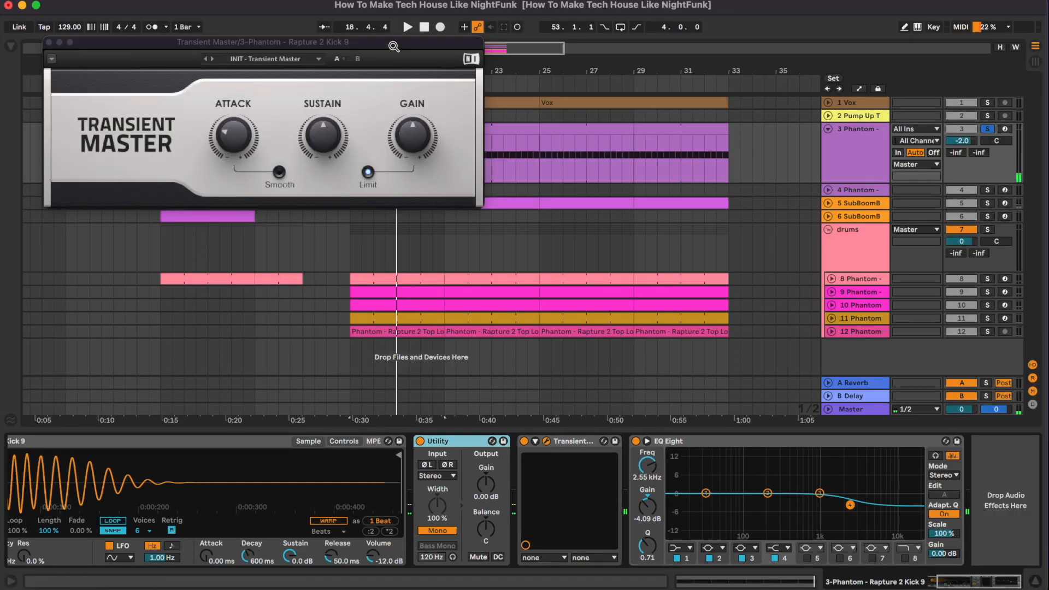
{"action": "left_click_drag", "start_coordinate": [393, 46], "coordinate": [661, 236]}
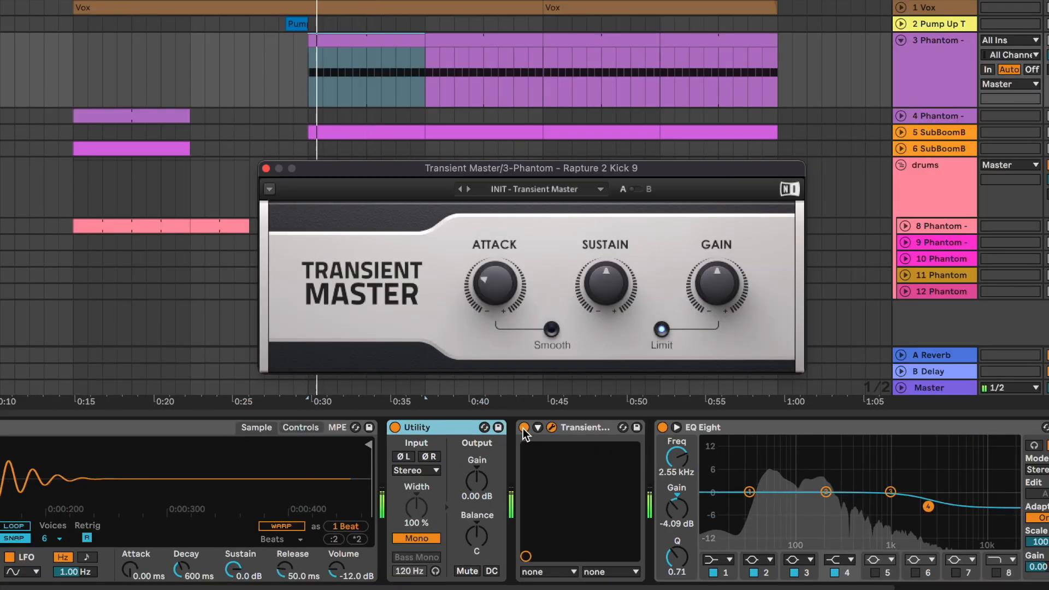
{"action": "left_click", "coordinate": [523, 441]}
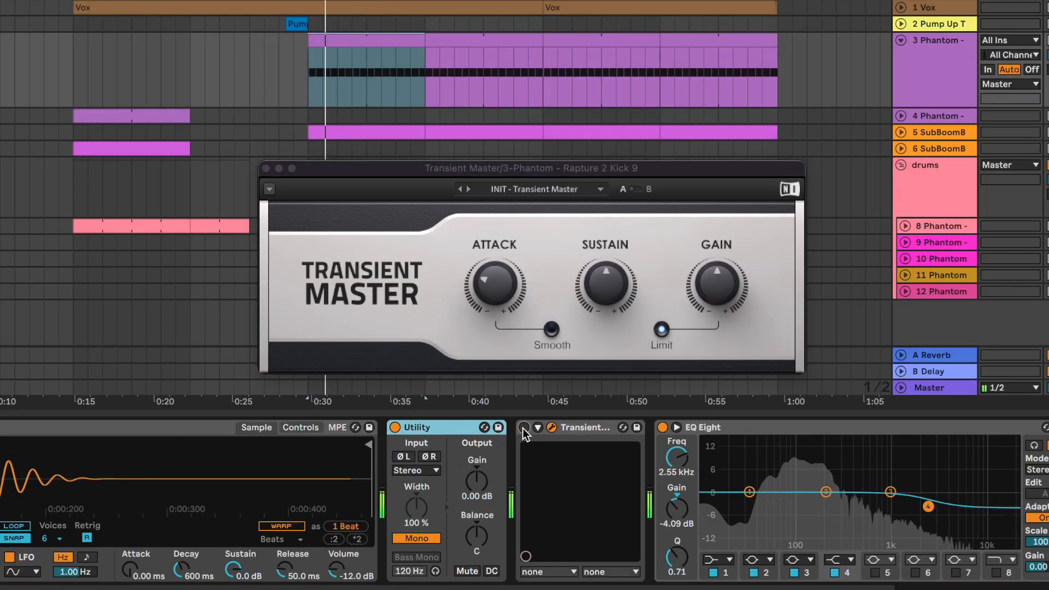
{"action": "left_click", "coordinate": [523, 429]}
{"action": "left_click", "coordinate": [552, 429]}
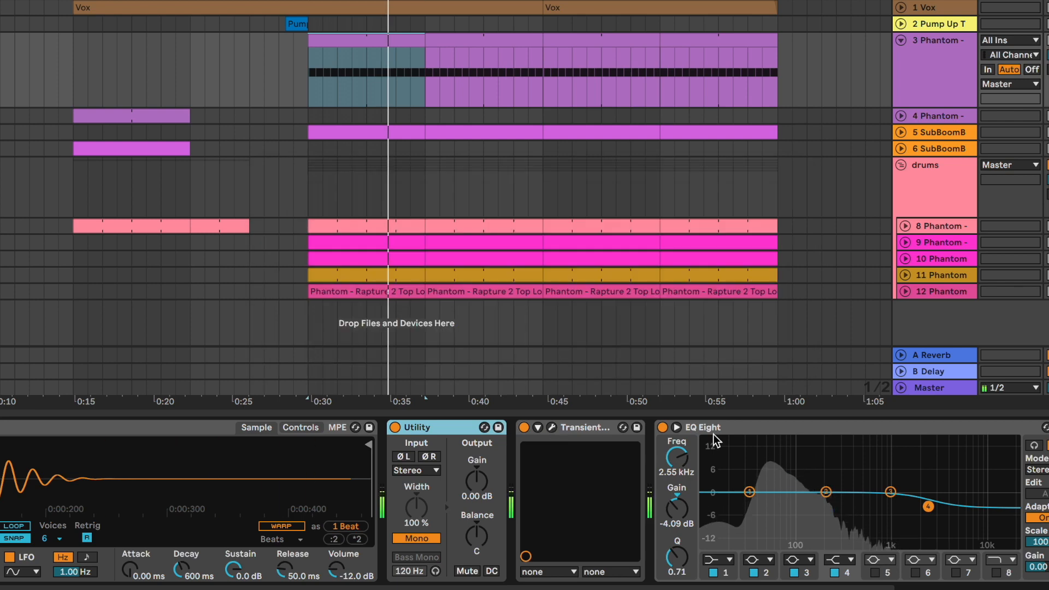
Play the kick on track 3 and compare it with its EQ Eight bypassed and re-enabled
{"action": "left_click", "coordinate": [729, 429]}
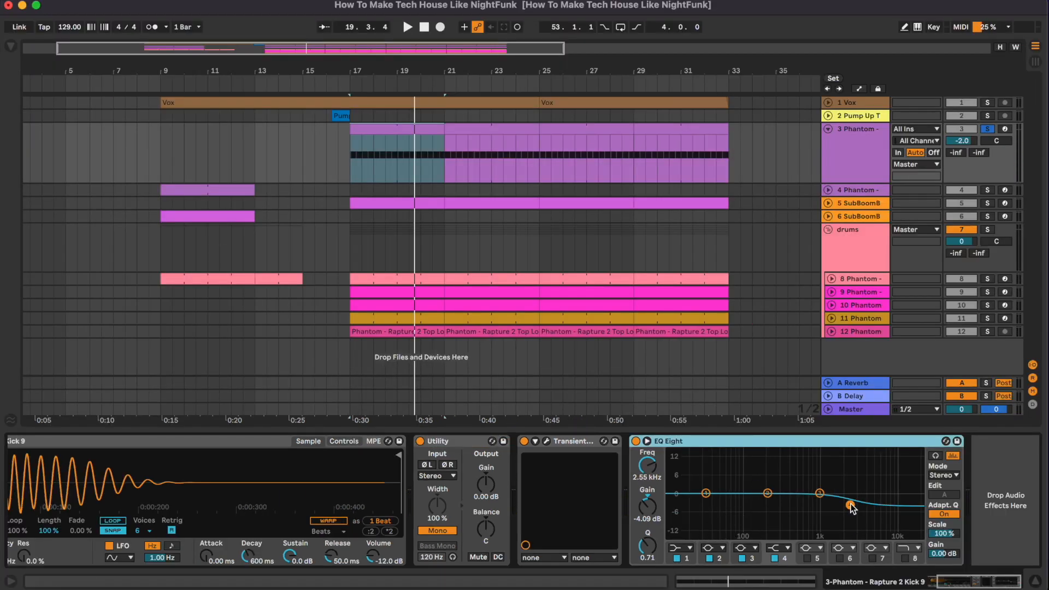
{"action": "key", "text": "space"}
{"action": "left_click", "coordinate": [636, 441]}
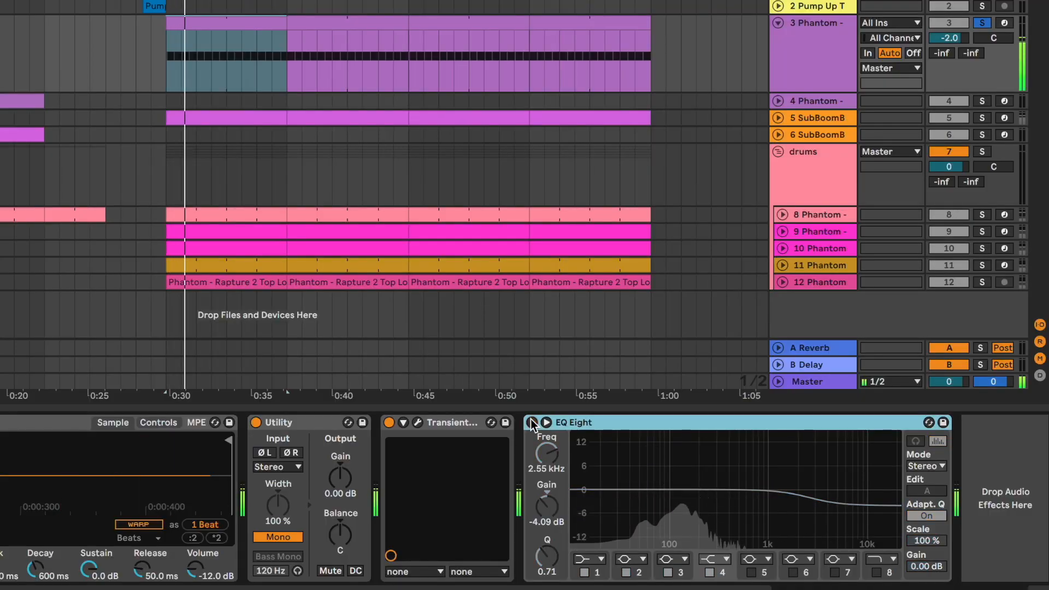
{"action": "left_click", "coordinate": [532, 422]}
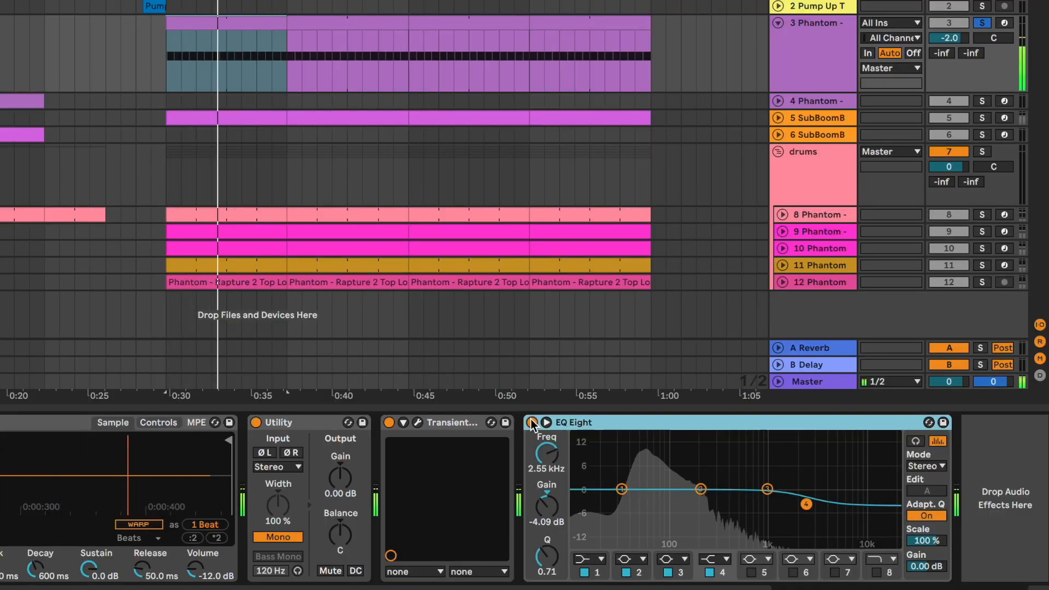
Fold track 3, expand kick track 4 to inspect its device chain including Auto Filter, and play from bar 9
{"action": "left_click", "coordinate": [778, 23]}
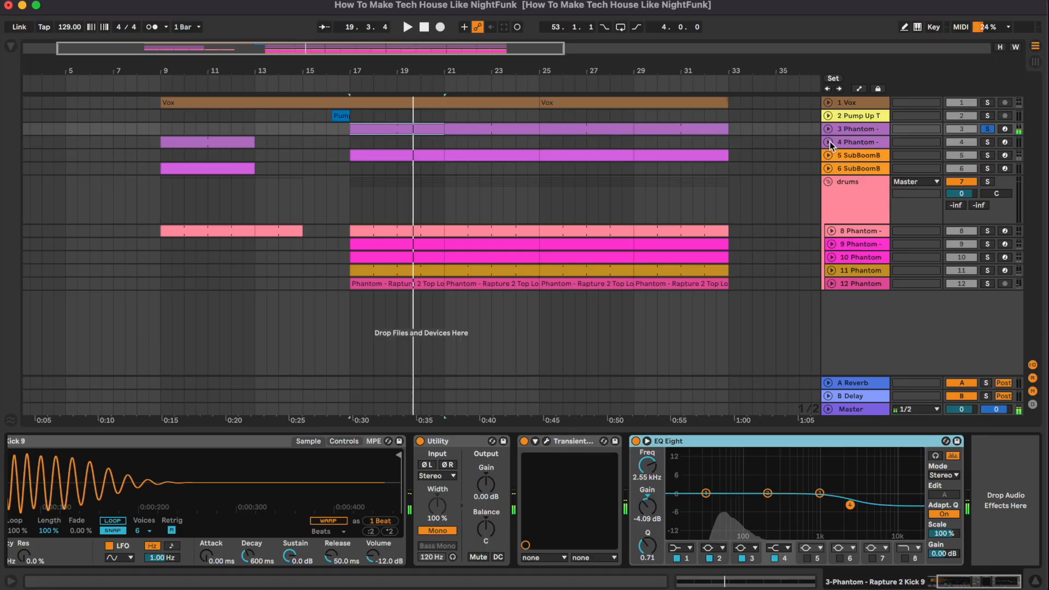
{"action": "left_click", "coordinate": [829, 143]}
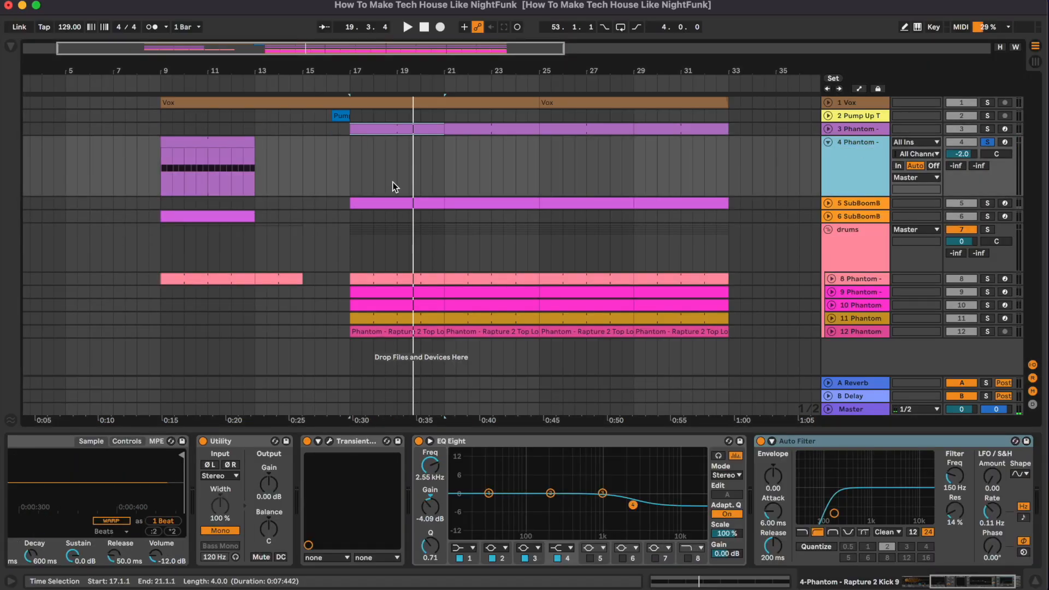
{"action": "scroll", "coordinate": [281, 462], "scroll_direction": "left", "scroll_amount": 3}
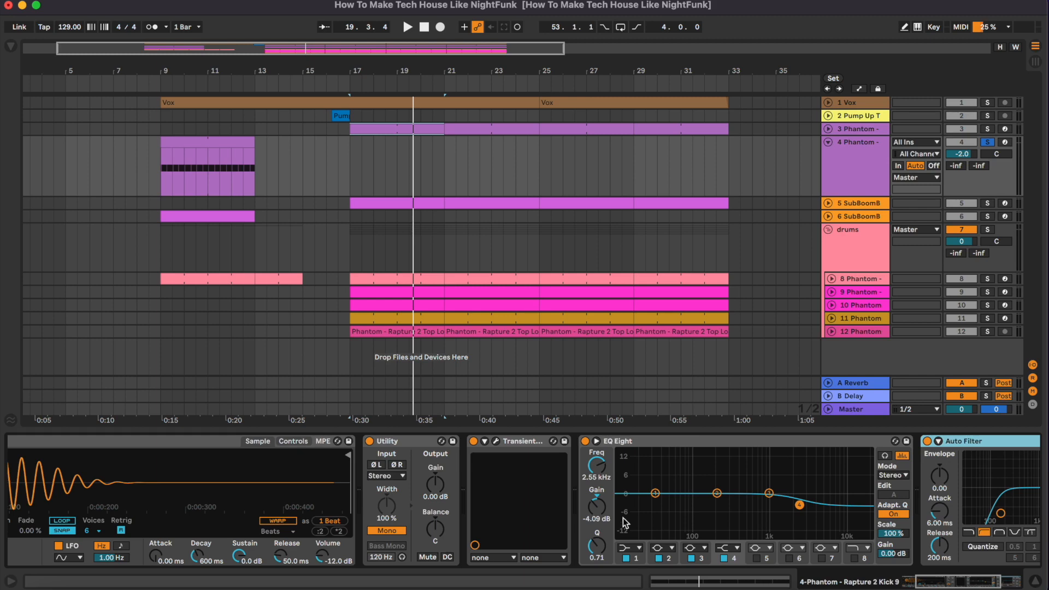
{"action": "scroll", "coordinate": [624, 522], "scroll_direction": "right", "scroll_amount": 4}
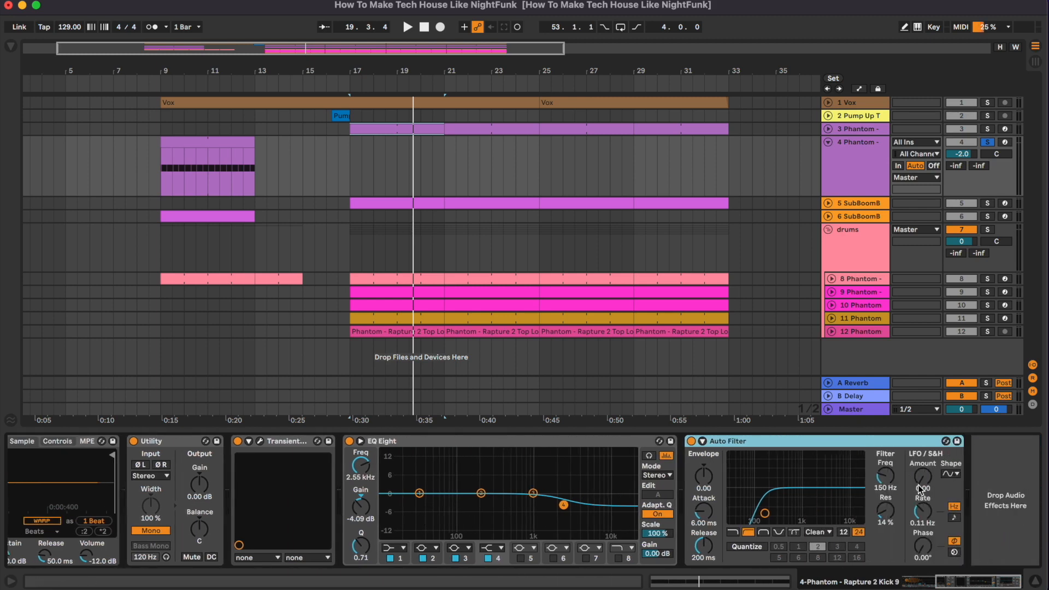
{"action": "left_click", "coordinate": [164, 159]}
{"action": "key", "text": "space"}
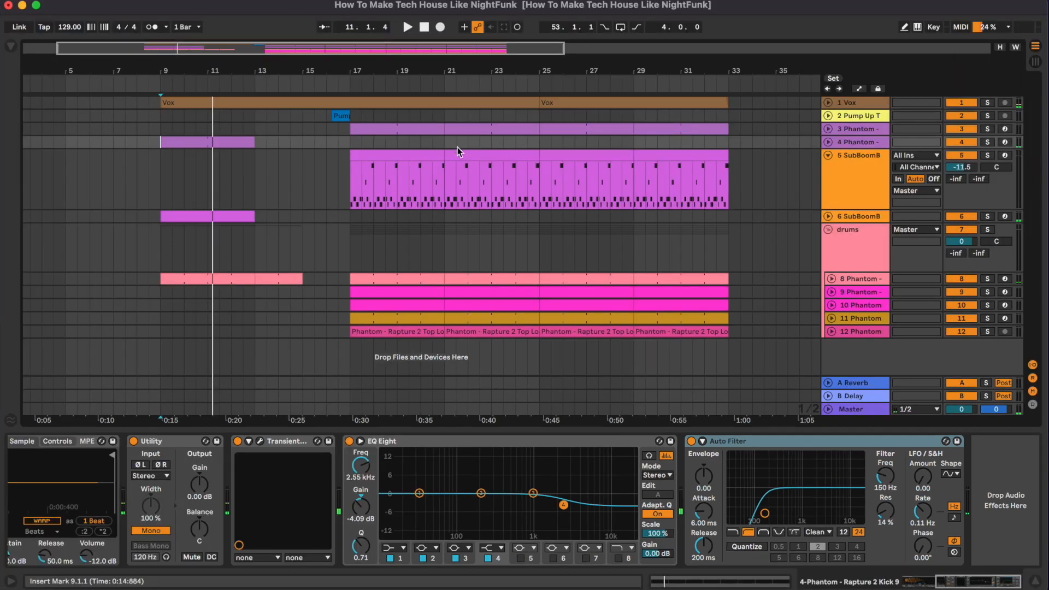
Open the notes of the first bass clip on SubBoomBass track 5 and turn off the clip's Scale option
{"action": "double_click", "coordinate": [404, 153]}
{"action": "left_click", "coordinate": [561, 417]}
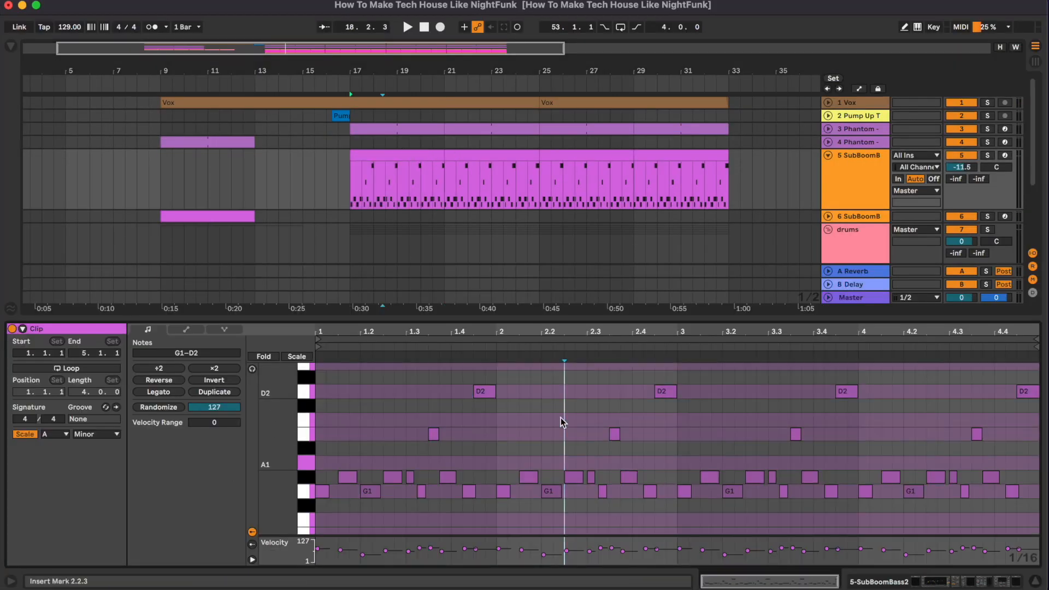
{"action": "left_click", "coordinate": [24, 434]}
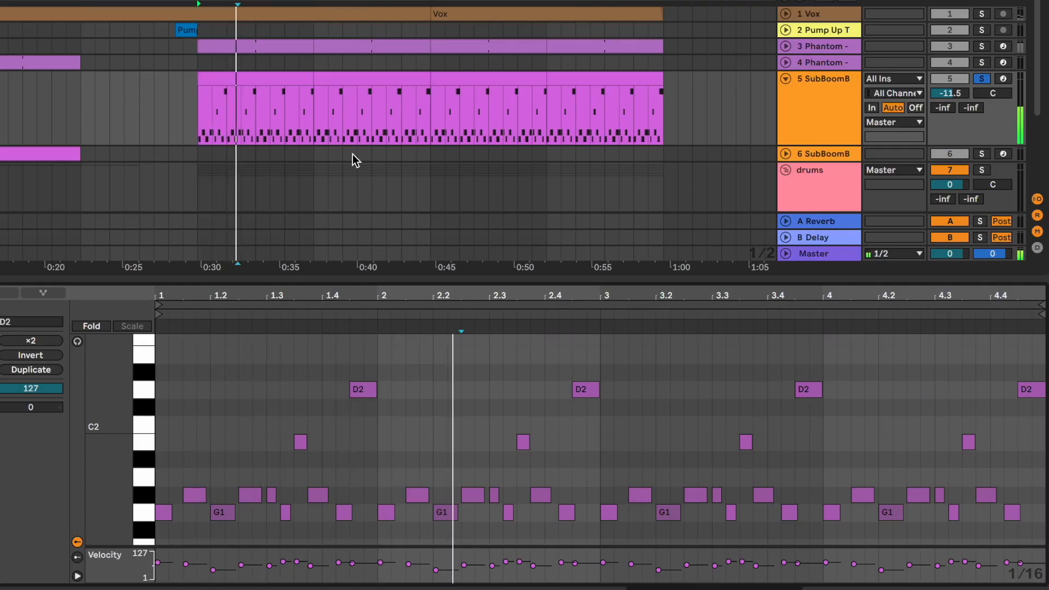
Select the bass clip at bar 21, show track 5's device chain, and open the SubBoomBass2 plugin window
{"action": "left_click", "coordinate": [345, 77]}
{"action": "double_click", "coordinate": [820, 107]}
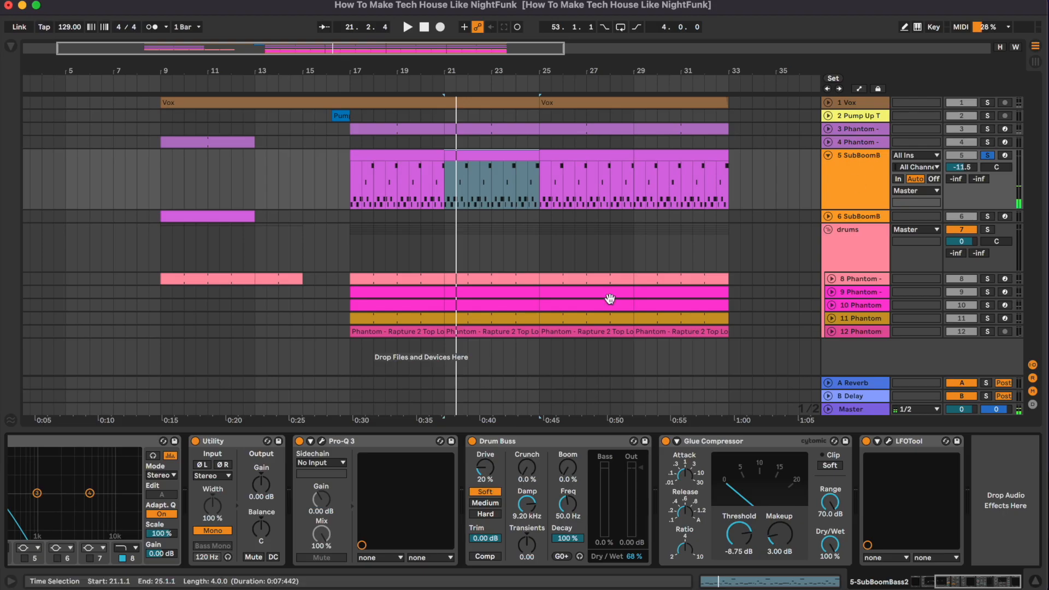
{"action": "scroll", "coordinate": [184, 522], "scroll_direction": "left", "scroll_amount": 5}
{"action": "left_click", "coordinate": [43, 441]}
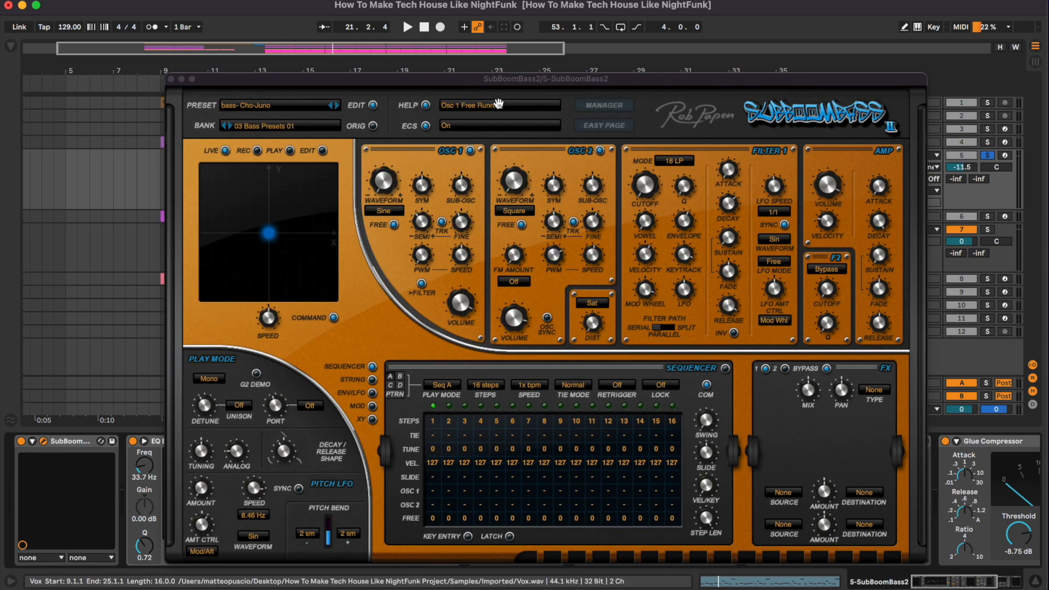
Close the SubBoomBass2 plugin window and compare the bass on track 5 with its EQ Eight bypassed and re-enabled
{"action": "left_click_drag", "start_coordinate": [506, 85], "coordinate": [506, 74]}
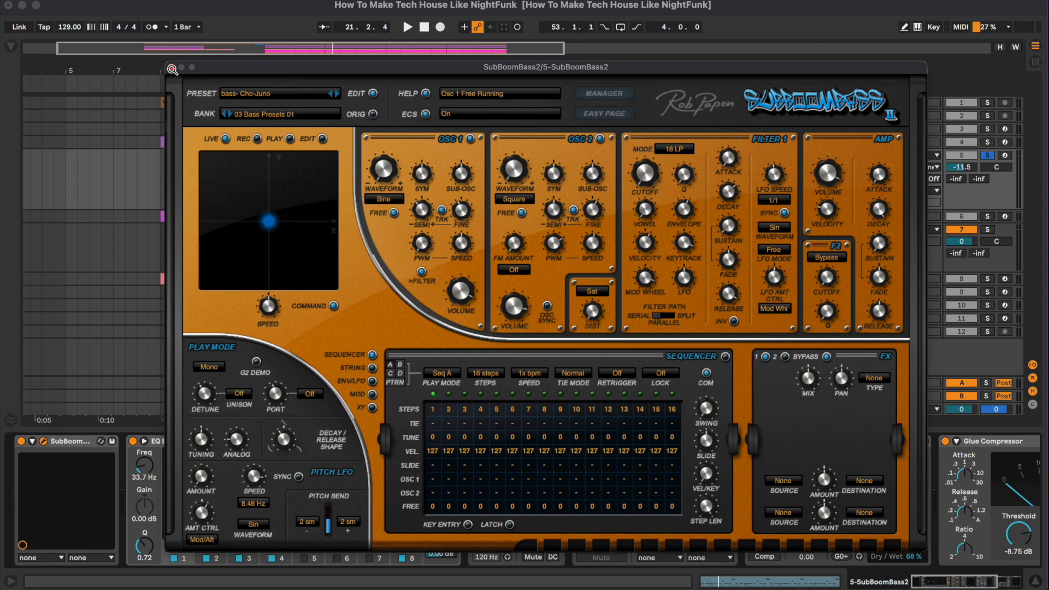
{"action": "left_click", "coordinate": [171, 68]}
{"action": "left_click", "coordinate": [250, 444]}
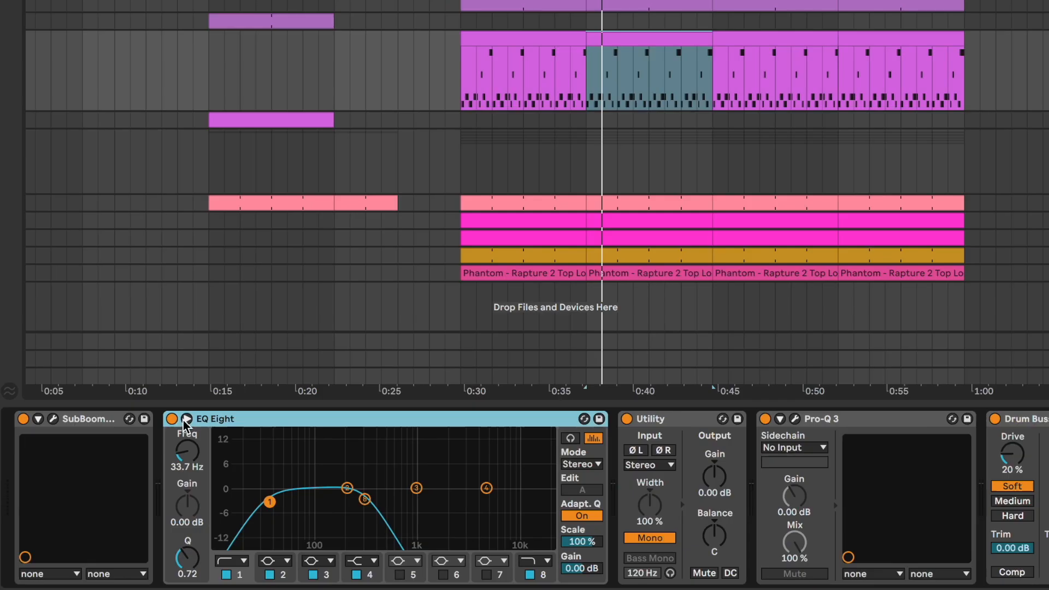
{"action": "left_click", "coordinate": [132, 441]}
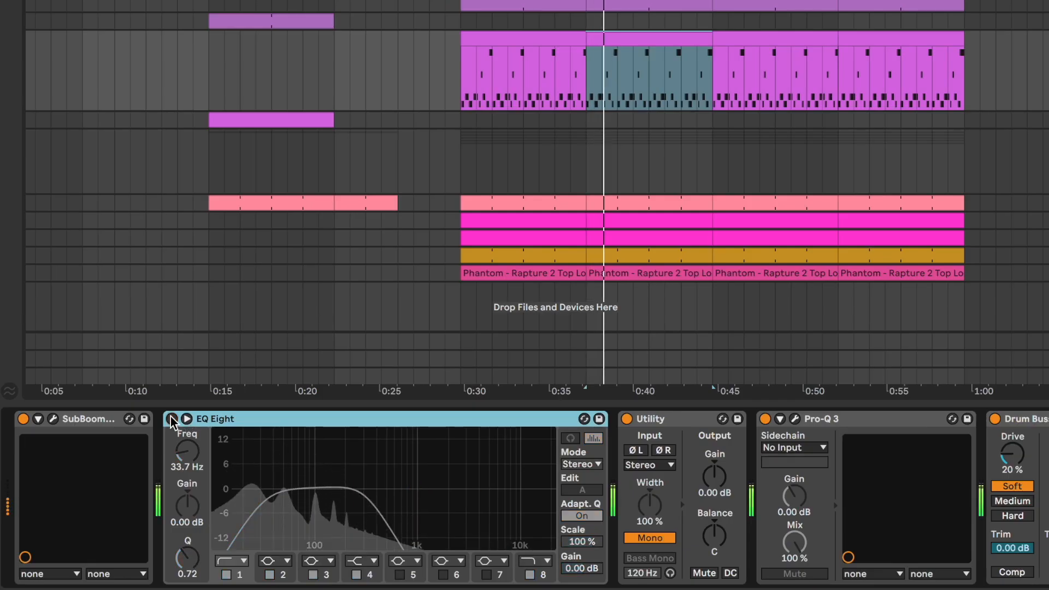
{"action": "left_click", "coordinate": [172, 420]}
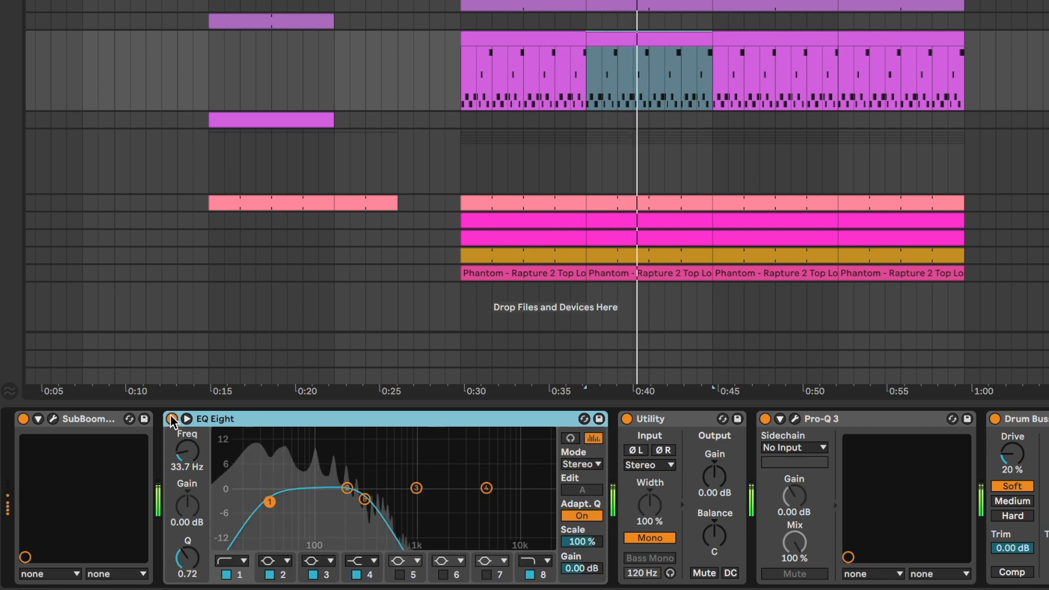
Compare the bass on track 5 with its Utility device bypassed and re-enabled during playback
{"action": "scroll", "coordinate": [389, 490], "scroll_direction": "right", "scroll_amount": 3}
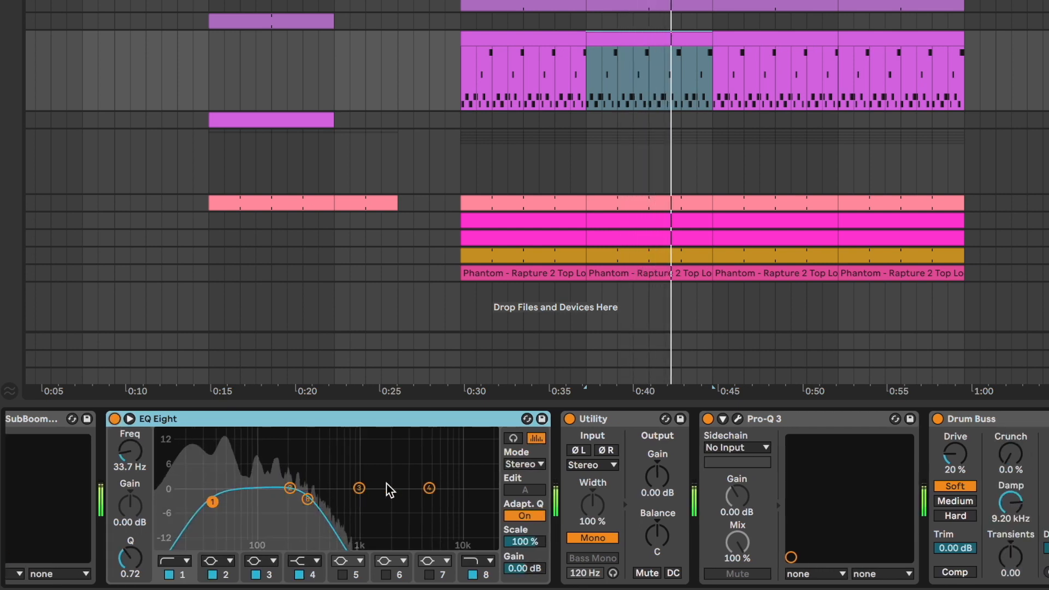
{"action": "scroll", "coordinate": [389, 488], "scroll_direction": "right", "scroll_amount": 2}
{"action": "left_click", "coordinate": [529, 419]}
{"action": "key", "text": "space"}
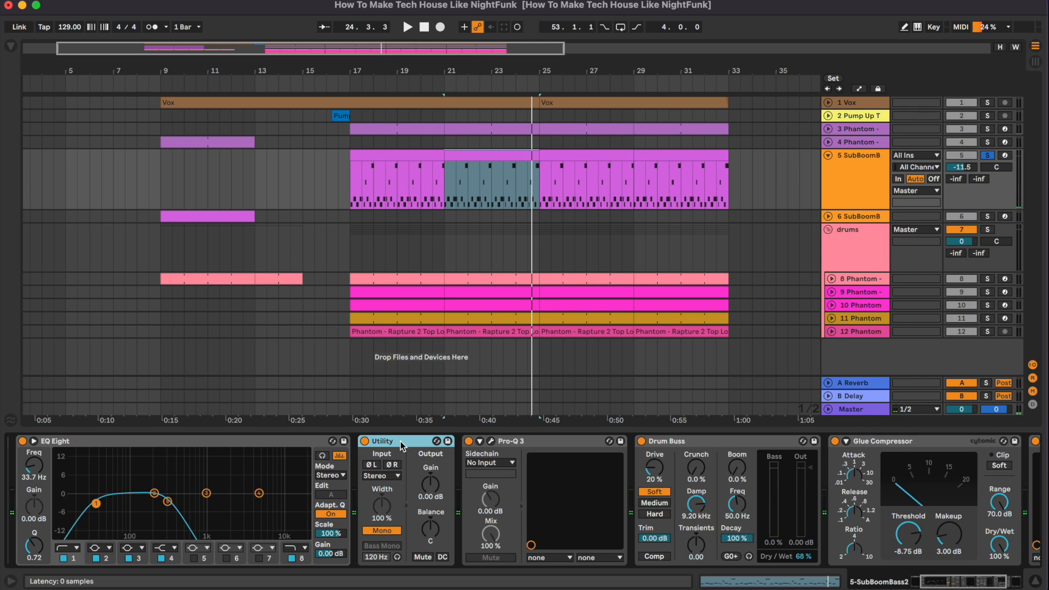
{"action": "left_click", "coordinate": [364, 441]}
{"action": "key", "text": "space"}
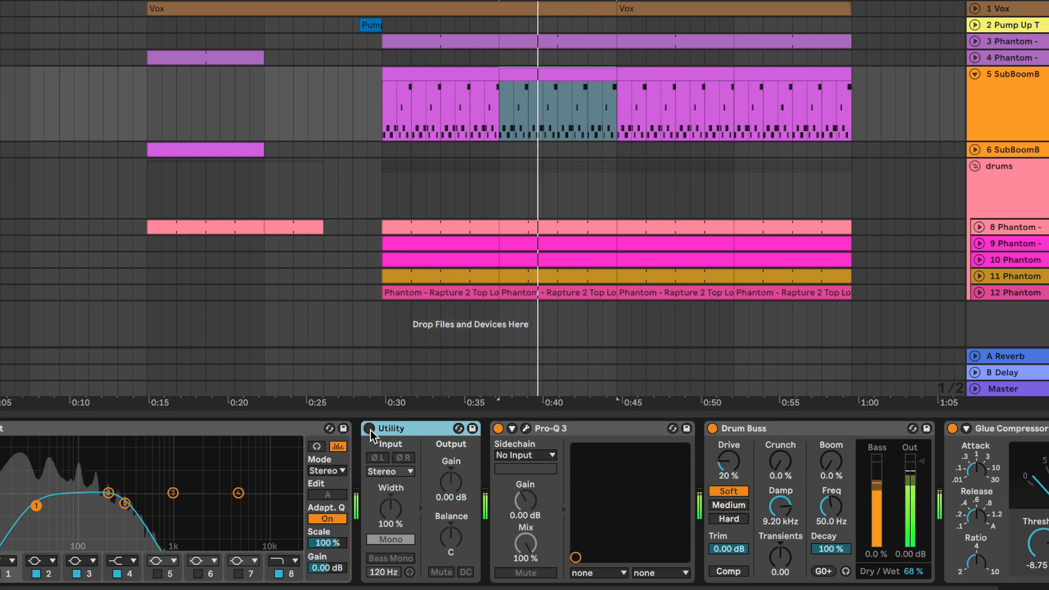
{"action": "left_click", "coordinate": [370, 430]}
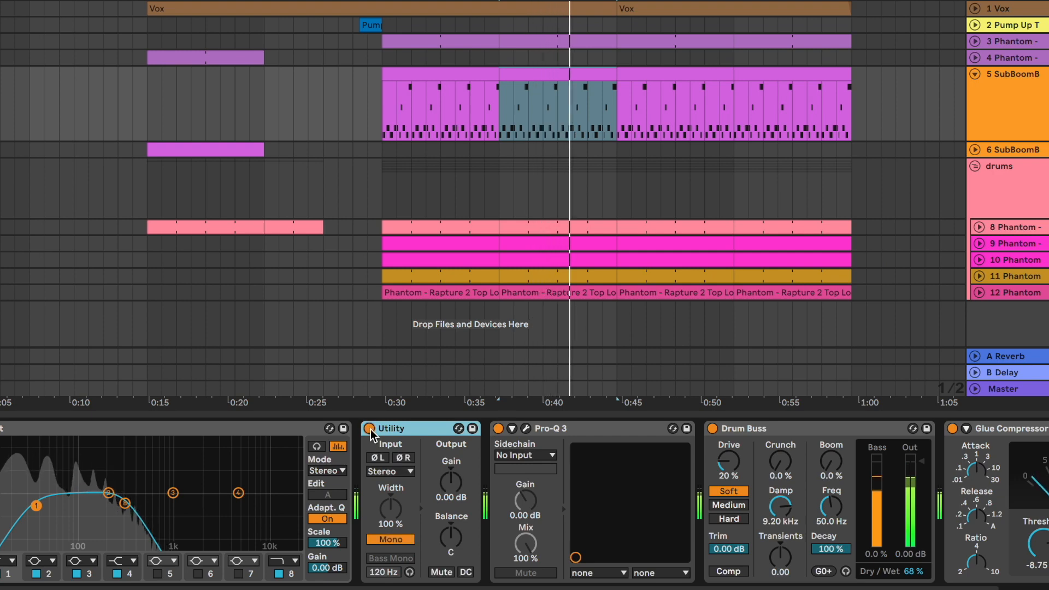
{"action": "scroll", "coordinate": [372, 430], "scroll_direction": "right", "scroll_amount": 3}
{"action": "key", "text": "space"}
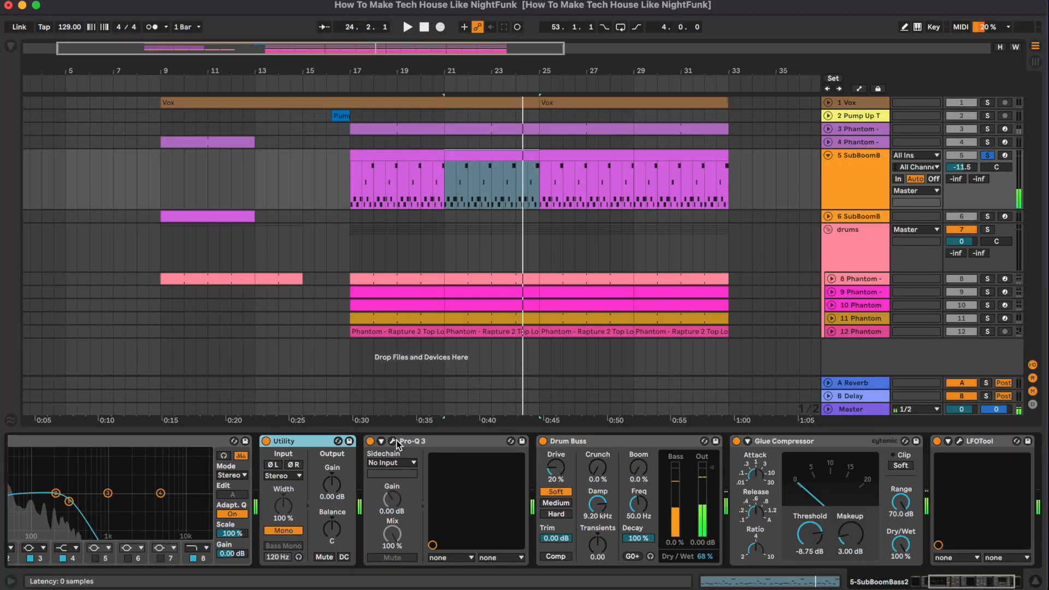
Open track 5's Pro-Q 3, play the bass from bar 21 while soloing the low-frequency cut band, and close the plugin window
{"action": "left_click", "coordinate": [435, 429]}
{"action": "left_click_drag", "start_coordinate": [635, 130], "coordinate": [601, 124]}
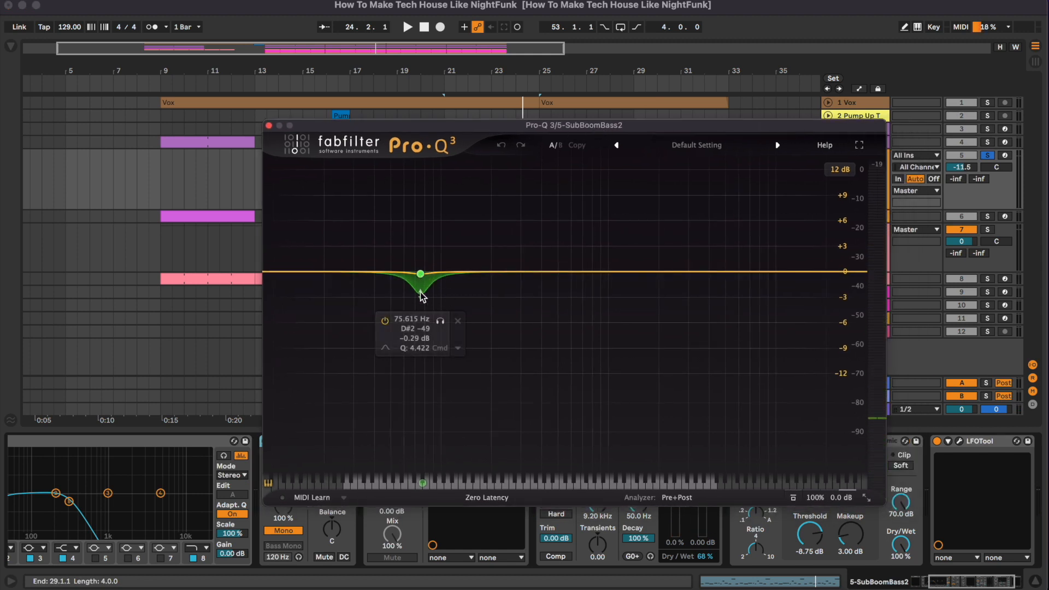
{"action": "left_click", "coordinate": [441, 322]}
{"action": "left_click", "coordinate": [445, 88]}
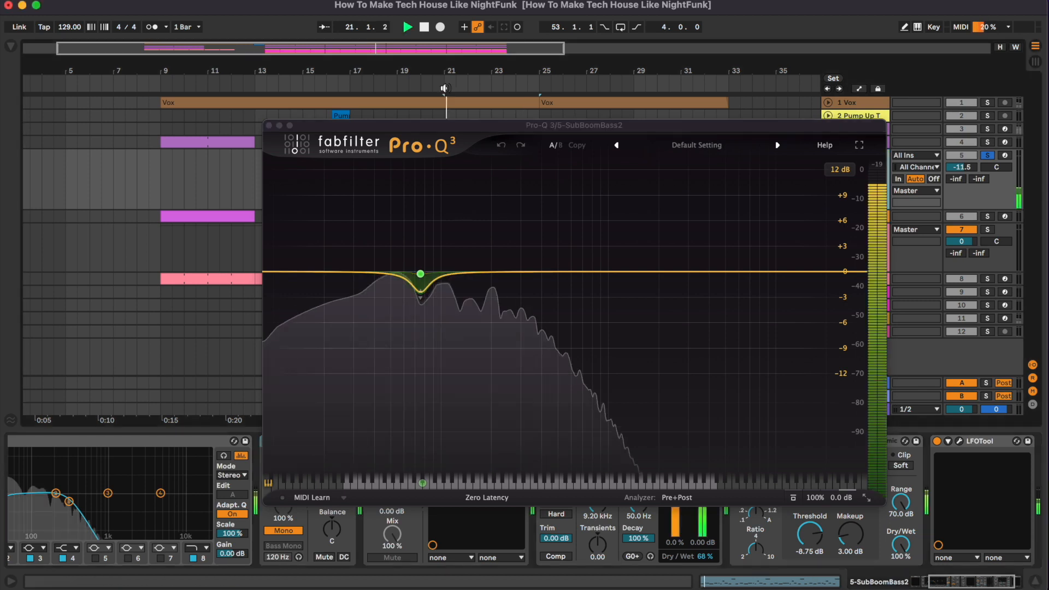
{"action": "left_click", "coordinate": [441, 321]}
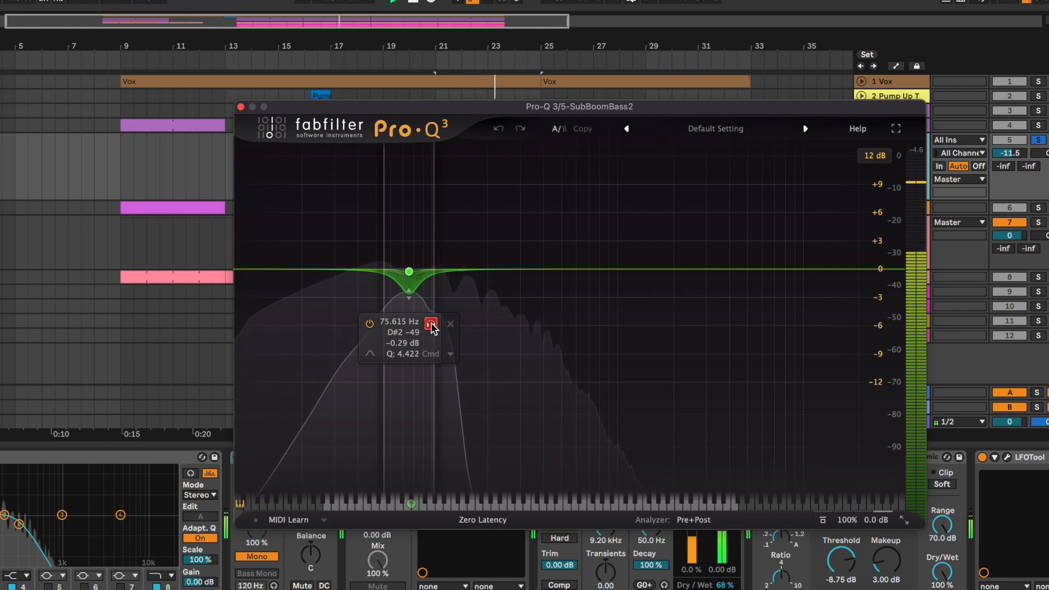
{"action": "left_click", "coordinate": [431, 325]}
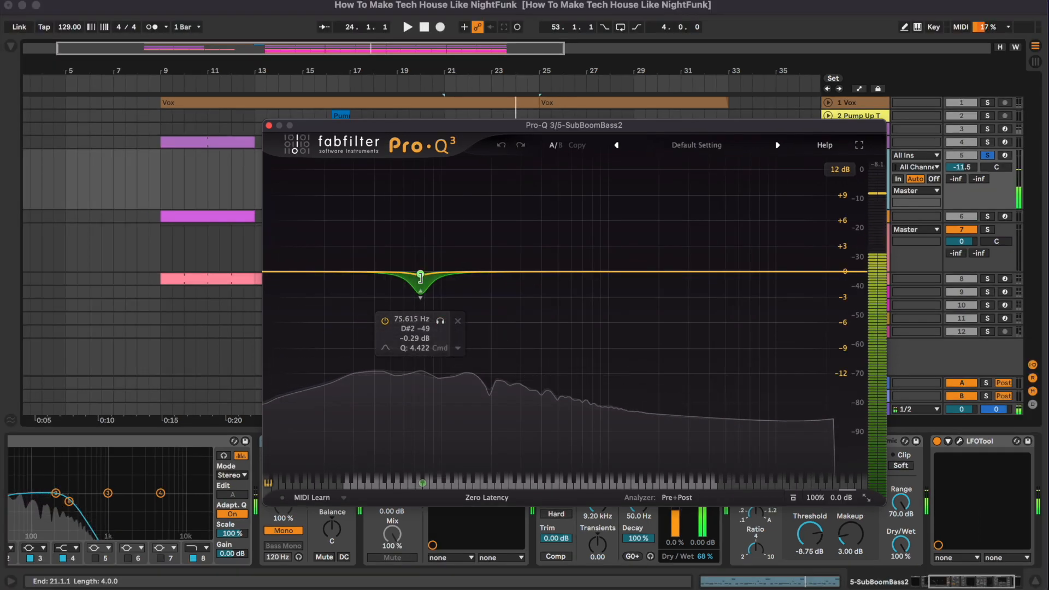
{"action": "left_click", "coordinate": [269, 126]}
View the notes of the bass clip at bar 17 on track 5 and return to the track's device chain
{"action": "left_click", "coordinate": [428, 154]}
{"action": "double_click", "coordinate": [428, 153]}
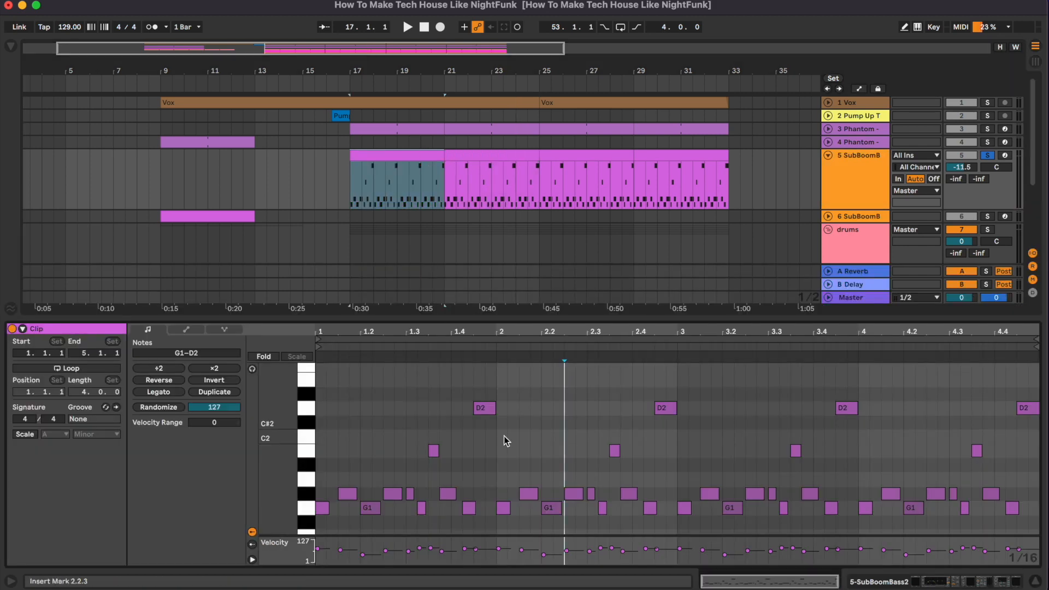
{"action": "key", "text": "shift+Tab"}
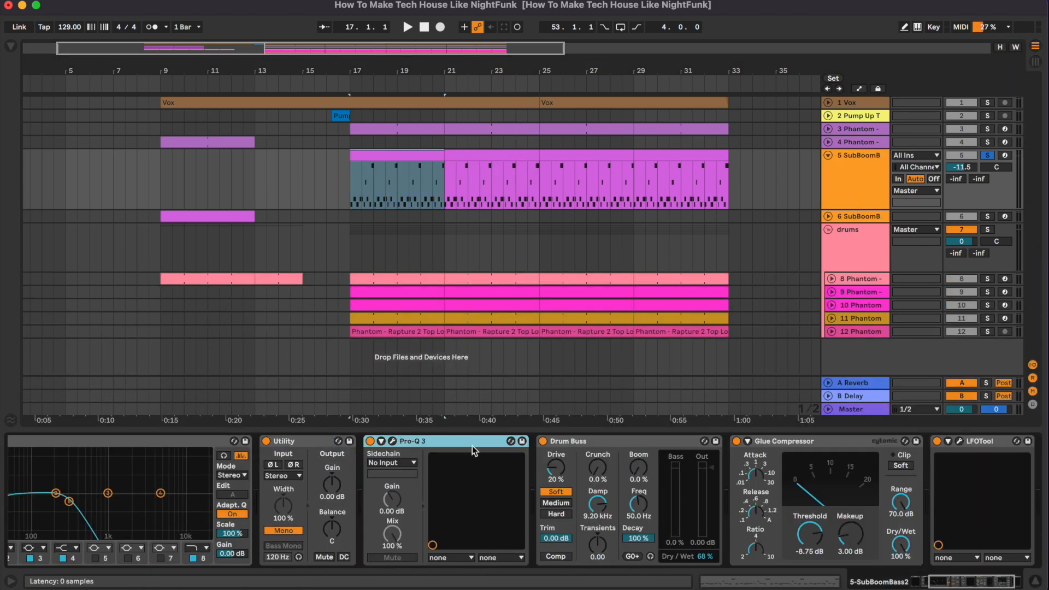
Inspect Drum Buss on track 5 and compare the bass from bar 17 with its Glue Compressor bypassed and re-enabled
{"action": "scroll", "coordinate": [483, 454], "scroll_direction": "right", "scroll_amount": 3}
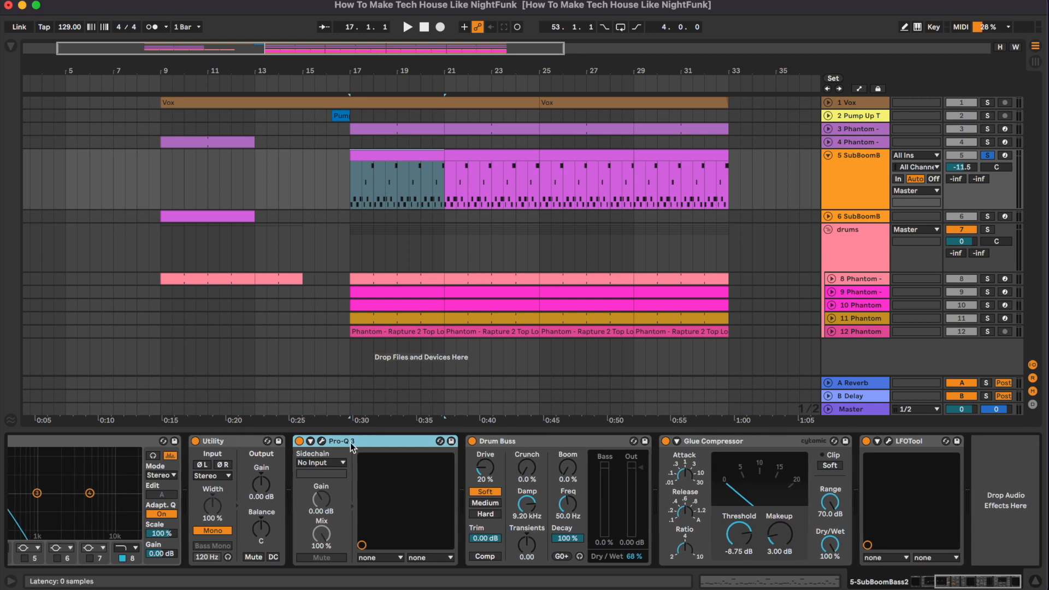
{"action": "left_click", "coordinate": [526, 442]}
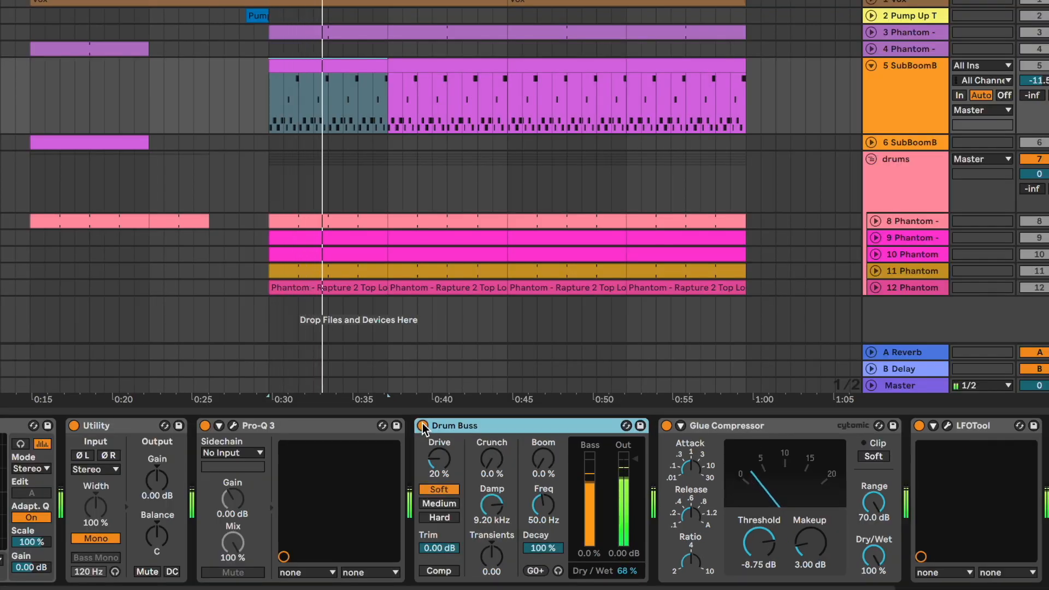
{"action": "left_click", "coordinate": [738, 426]}
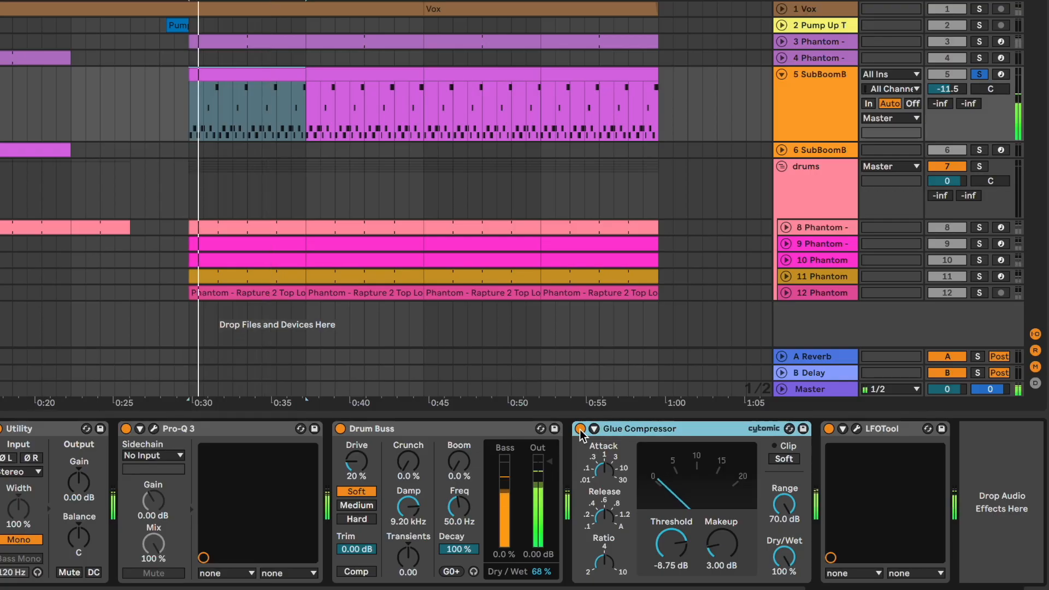
{"action": "left_click", "coordinate": [665, 441]}
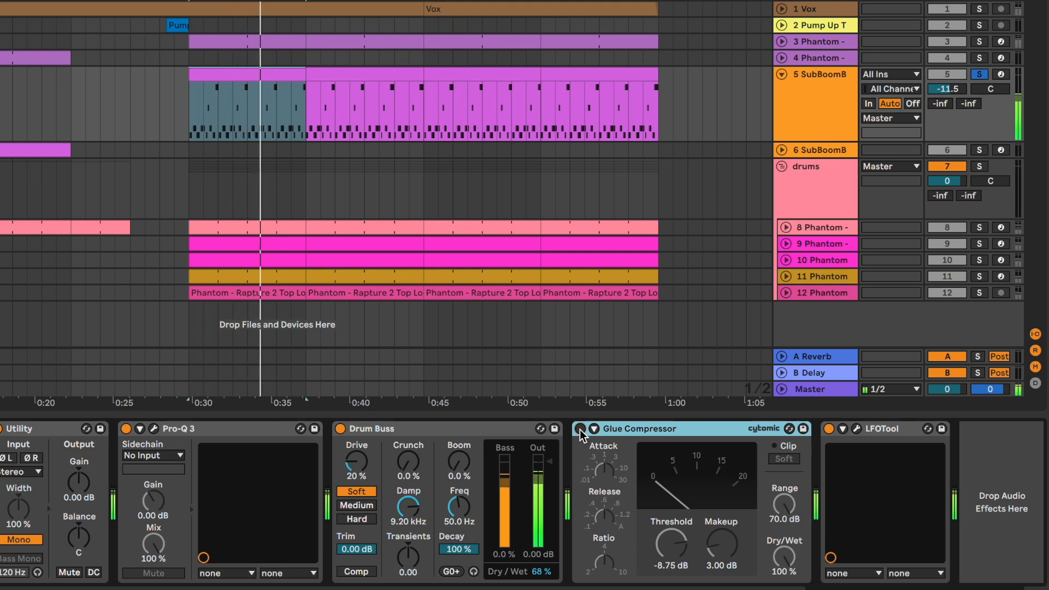
{"action": "left_click", "coordinate": [580, 429]}
{"action": "key", "text": "space"}
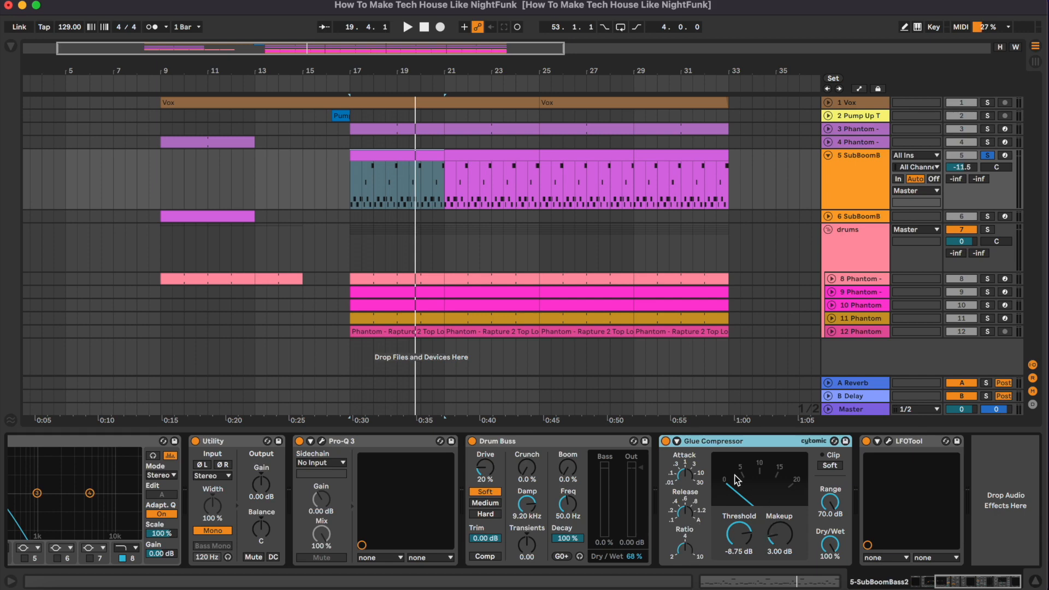
Inspect the LFOTool volume curve on track 5 while the bass plays, then fold the track
{"action": "left_click", "coordinate": [888, 442]}
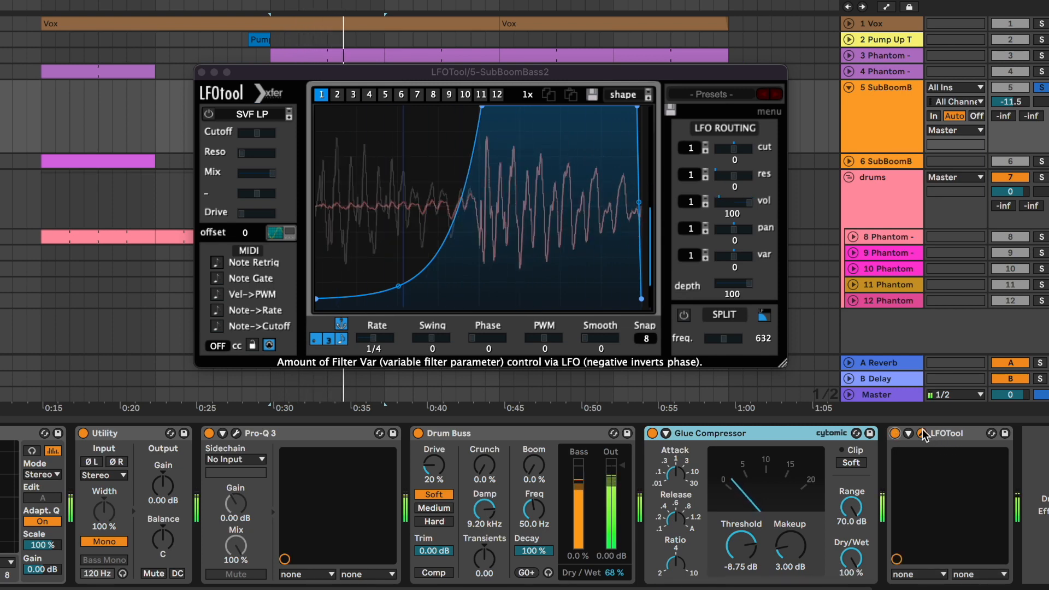
{"action": "left_click", "coordinate": [924, 436]}
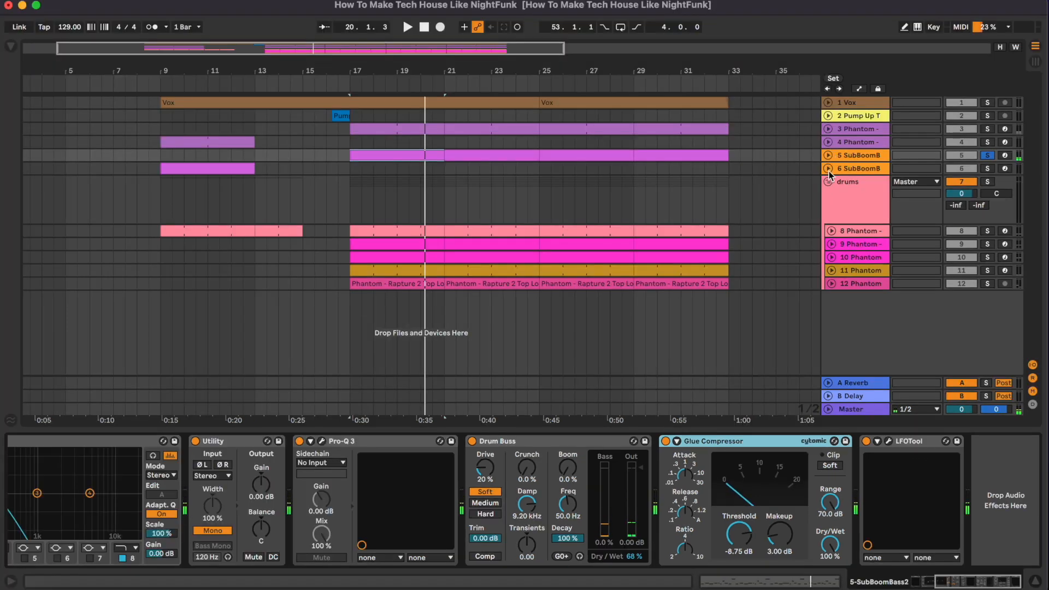
Expand and solo SubBoomBass track 6, play it from bar 9 while inspecting its chain including Auto Filter, and fold the track
{"action": "left_click", "coordinate": [828, 169]}
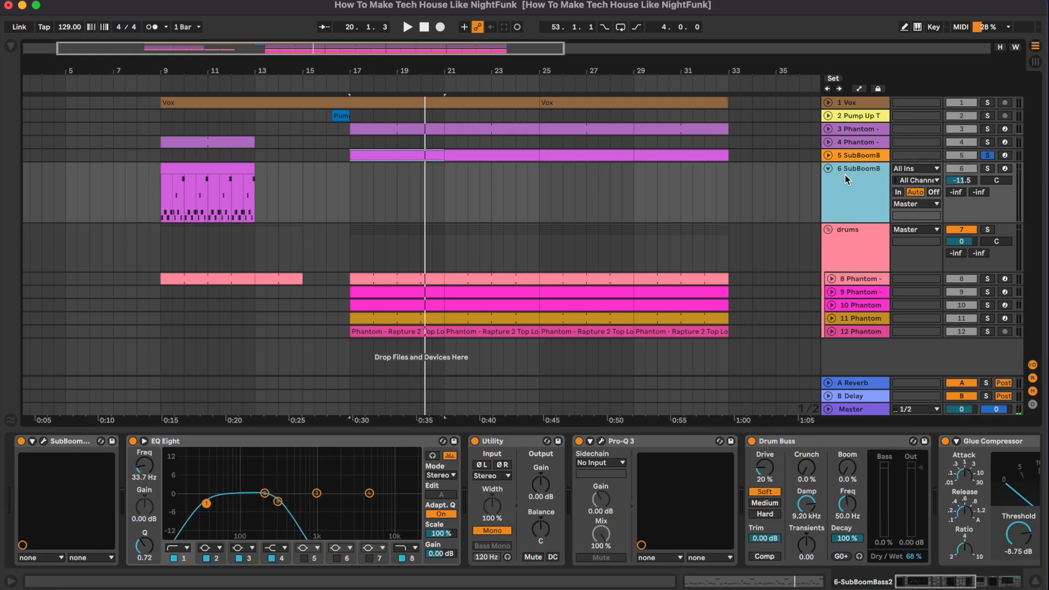
{"action": "left_click", "coordinate": [179, 196]}
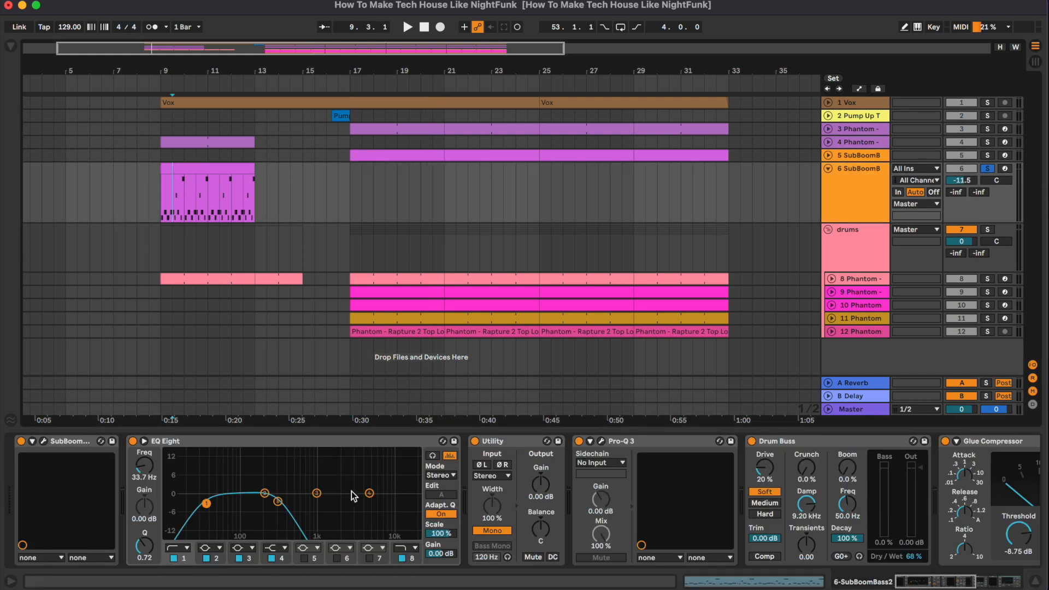
{"action": "scroll", "coordinate": [351, 490], "scroll_direction": "right", "scroll_amount": 5}
{"action": "key", "text": "space"}
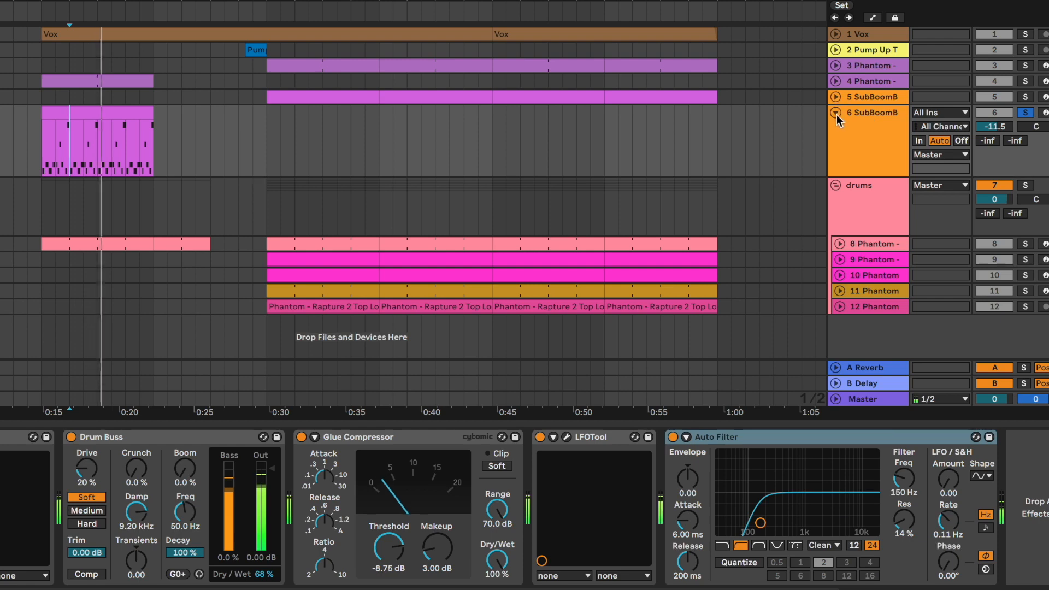
{"action": "left_click", "coordinate": [836, 113]}
Show the drums group's effects, expand and solo clap track 8, and play its clip at bar 17
{"action": "left_click", "coordinate": [860, 153]}
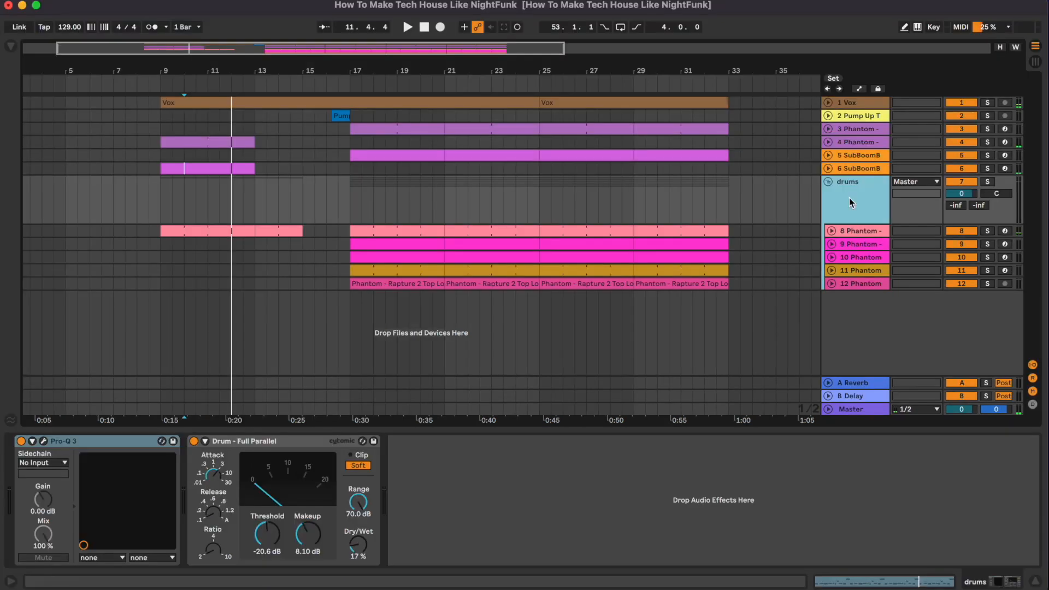
{"action": "left_click", "coordinate": [832, 231]}
{"action": "left_click", "coordinate": [857, 245]}
{"action": "left_click", "coordinate": [410, 227]}
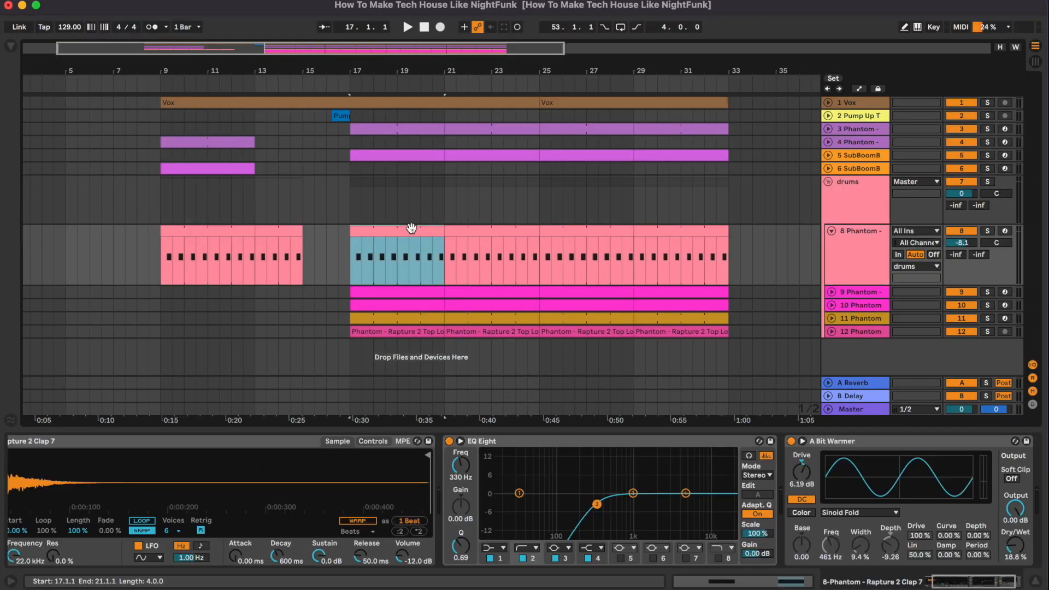
{"action": "key", "text": "space"}
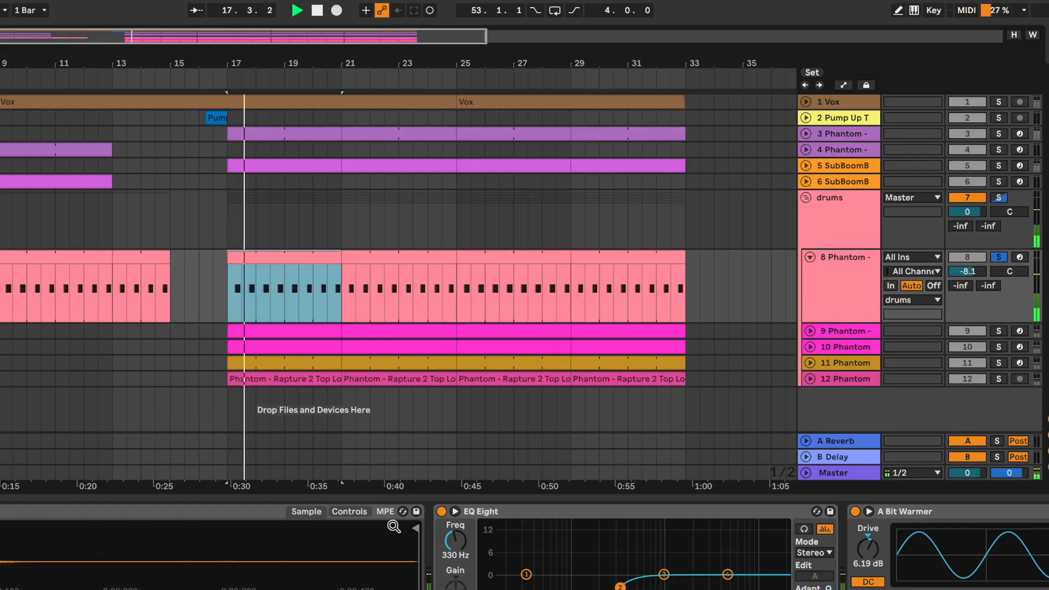
Compare the clap on track 8 with its EQ Eight bypassed and re-enabled during playback
{"action": "left_click", "coordinate": [455, 547]}
{"action": "left_click", "coordinate": [421, 513]}
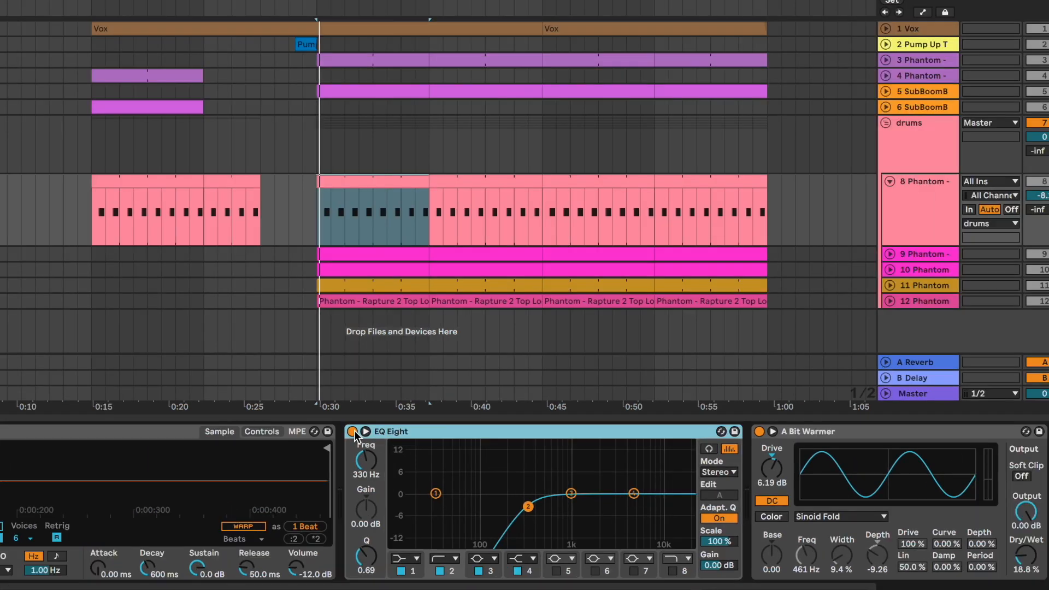
{"action": "left_click", "coordinate": [379, 441]}
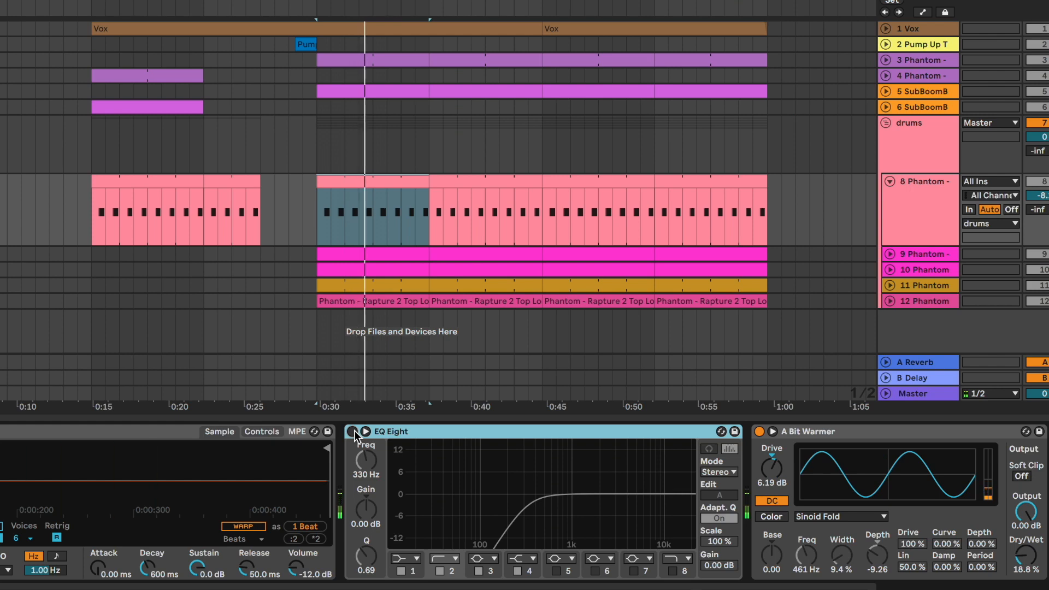
{"action": "left_click", "coordinate": [353, 431]}
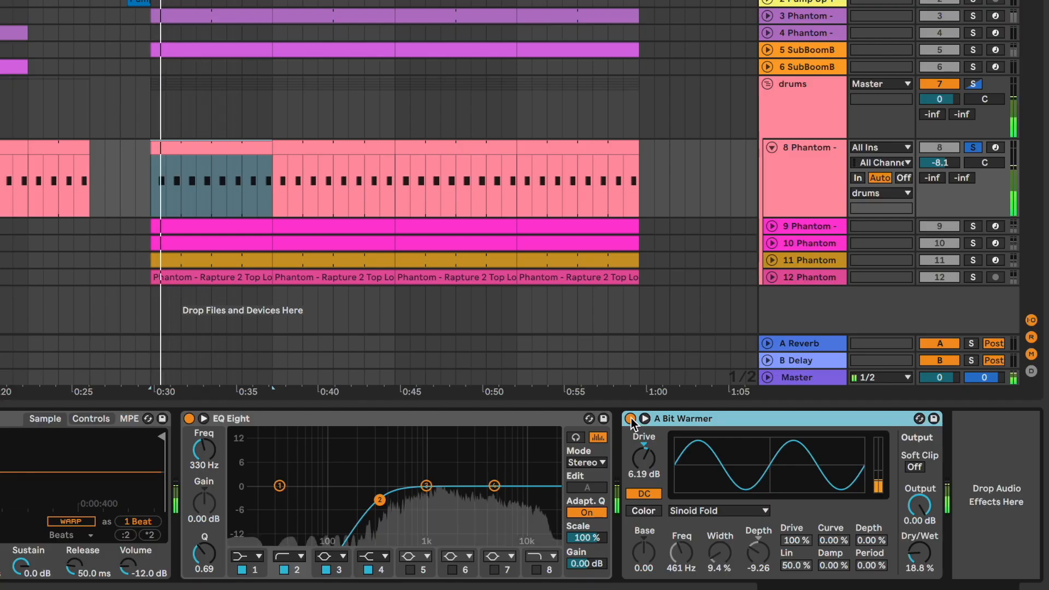
Compare the clap with the A Bit Warmer saturator bypassed and re-enabled, then fold track 8
{"action": "left_click", "coordinate": [723, 442]}
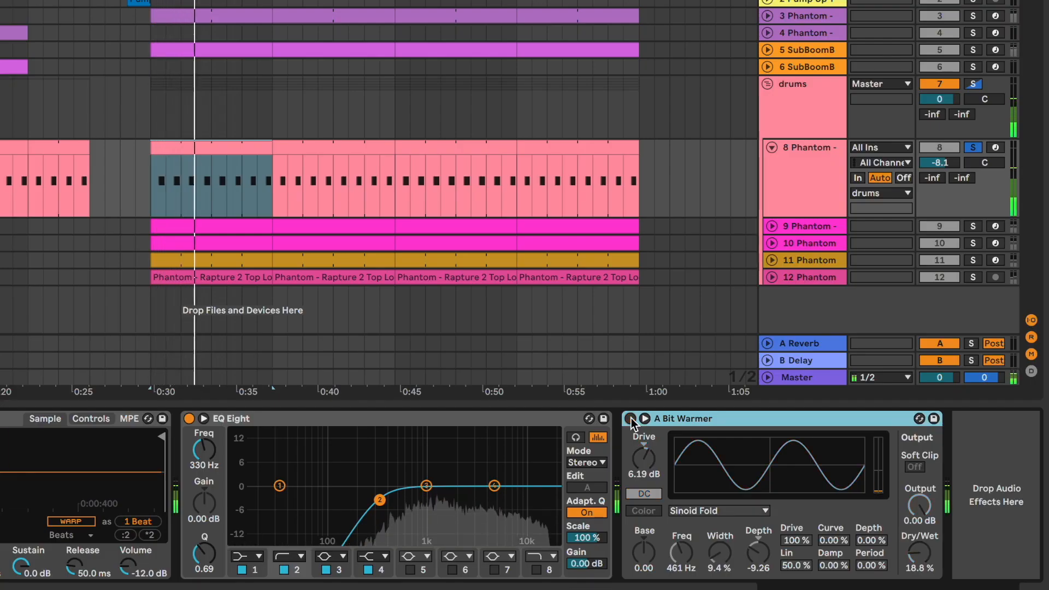
{"action": "left_click", "coordinate": [631, 419]}
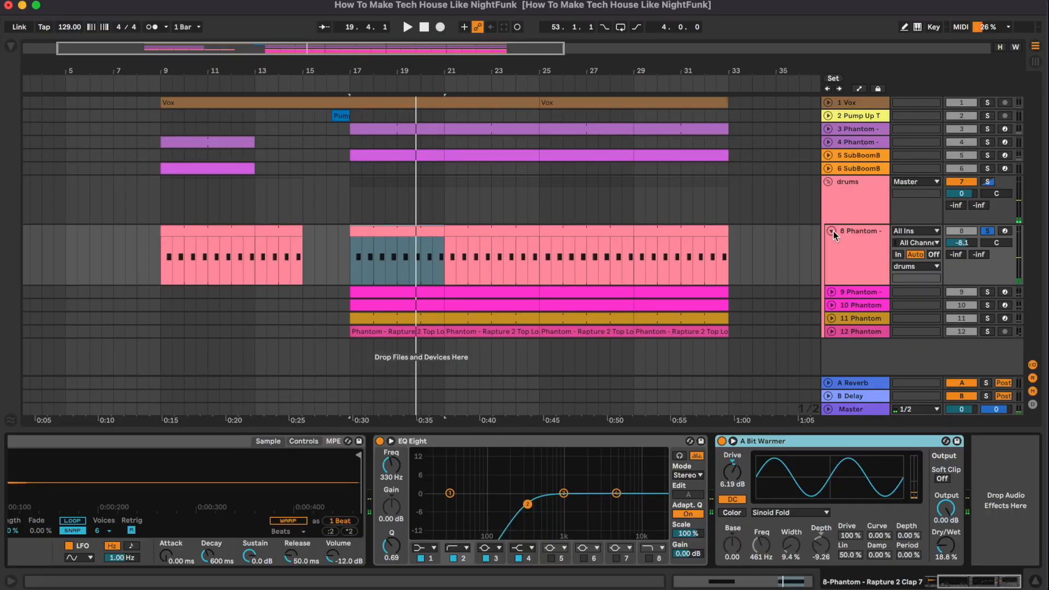
{"action": "left_click", "coordinate": [772, 148]}
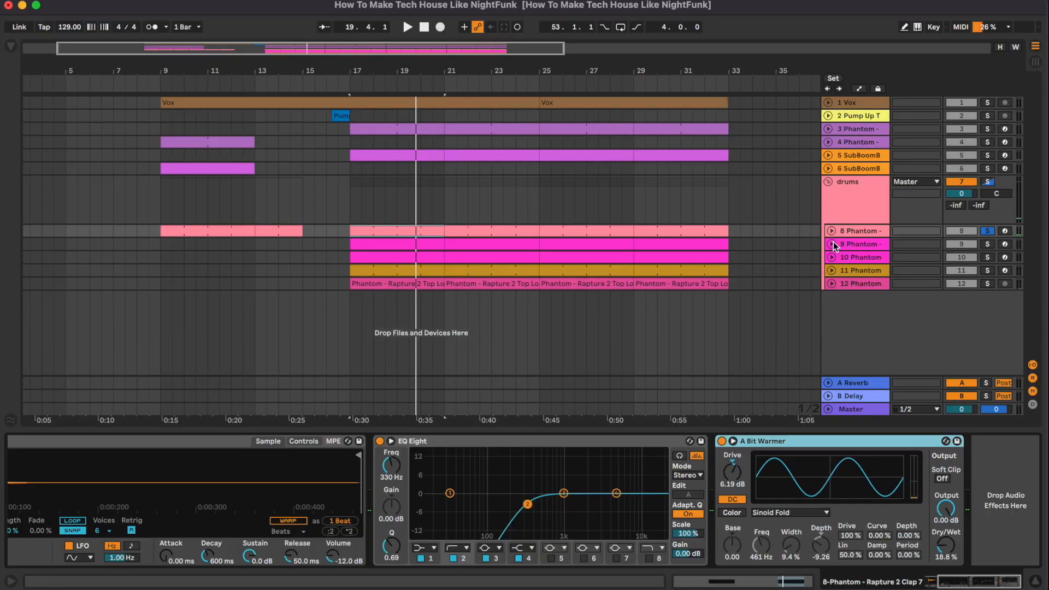
Expand and solo open hi-hat track 9 and select its clip at bar 17 to inspect the device chain
{"action": "left_click", "coordinate": [833, 244]}
{"action": "left_click", "coordinate": [391, 245]}
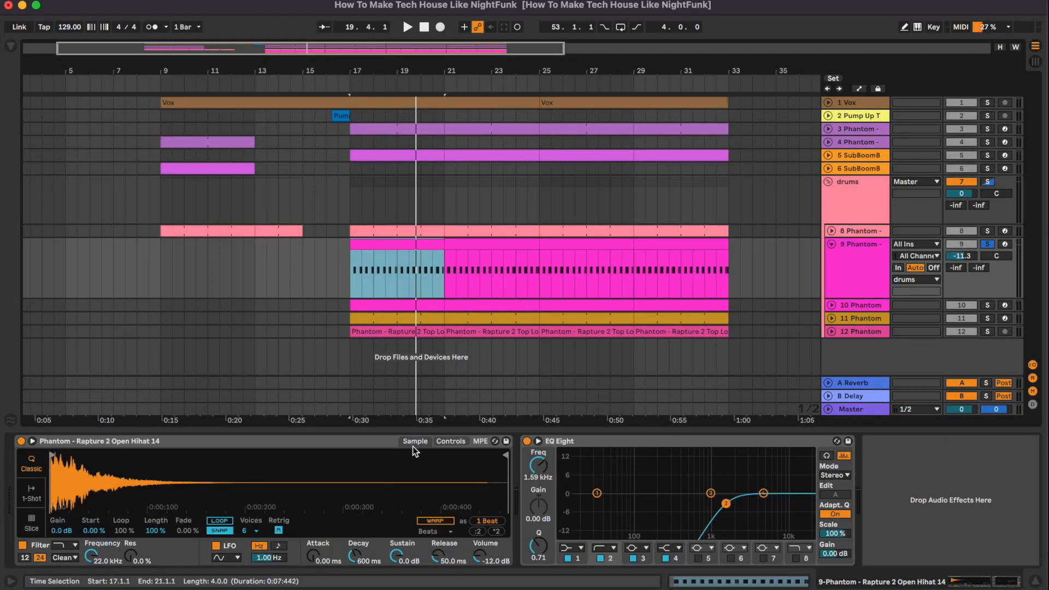
Audition the open hi-hat on track 9 while showing its sampler and EQ Eight, and fold the track
{"action": "left_click", "coordinate": [362, 442]}
{"action": "key", "text": "space"}
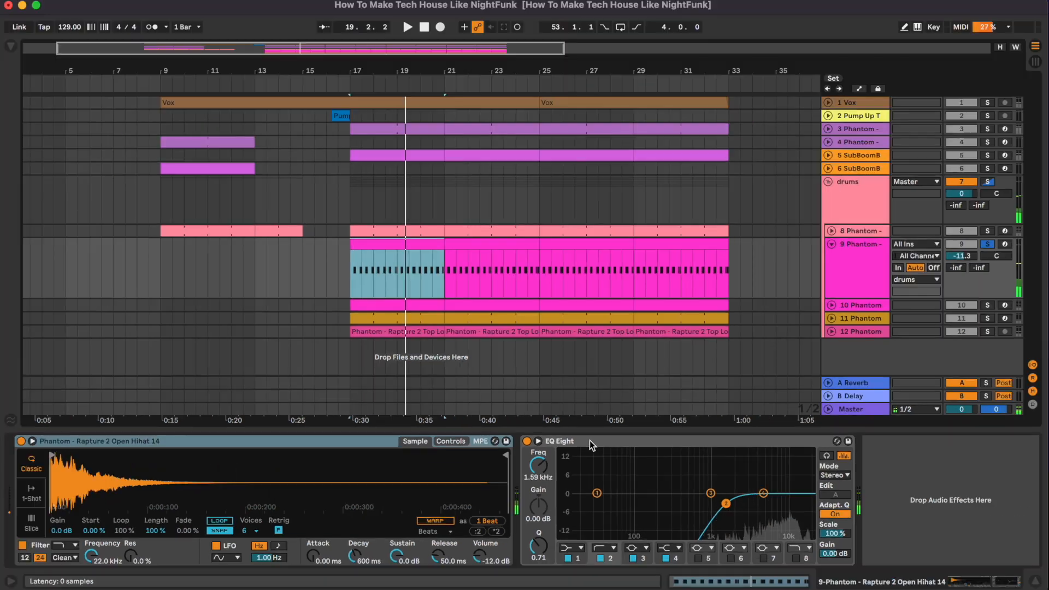
{"action": "left_click", "coordinate": [689, 445]}
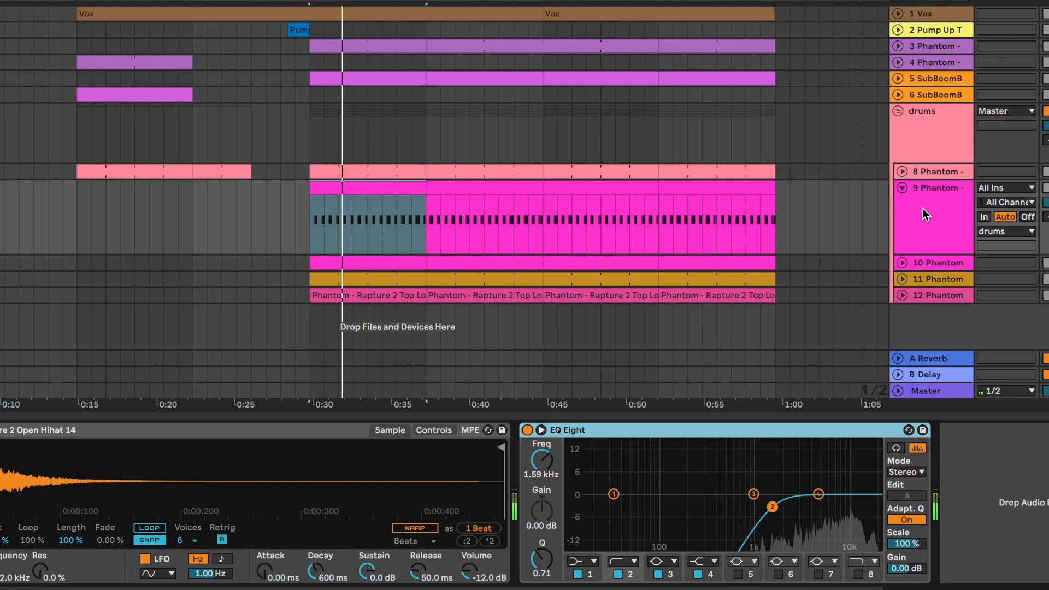
{"action": "left_click", "coordinate": [904, 188]}
{"action": "key", "text": "space"}
Expand and solo open hi-hat track 10, select its clip at bar 17, and play it
{"action": "left_click", "coordinate": [903, 263]}
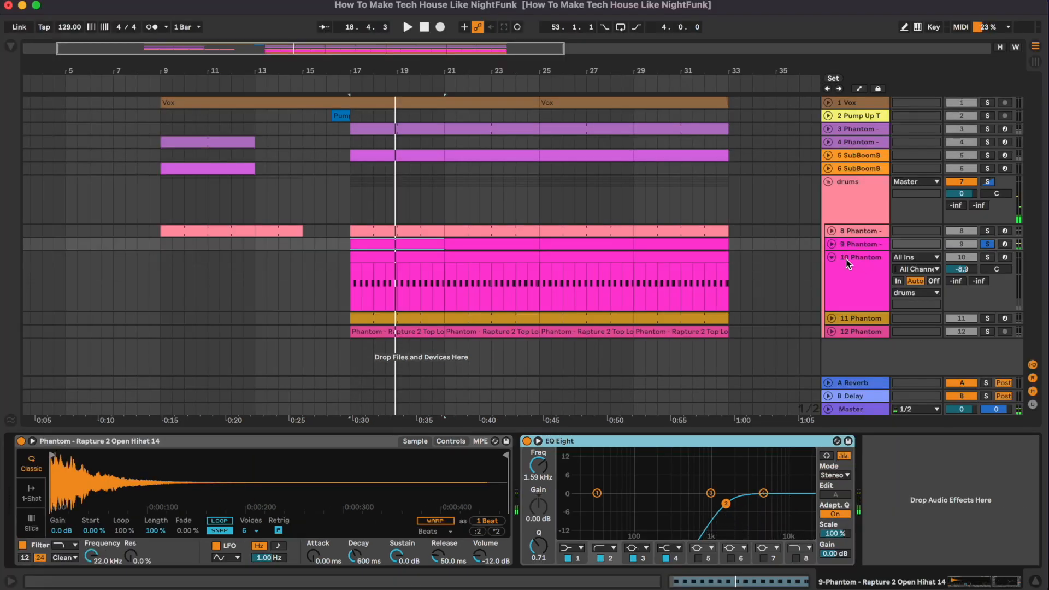
{"action": "left_click", "coordinate": [846, 259]}
{"action": "left_click", "coordinate": [395, 261]}
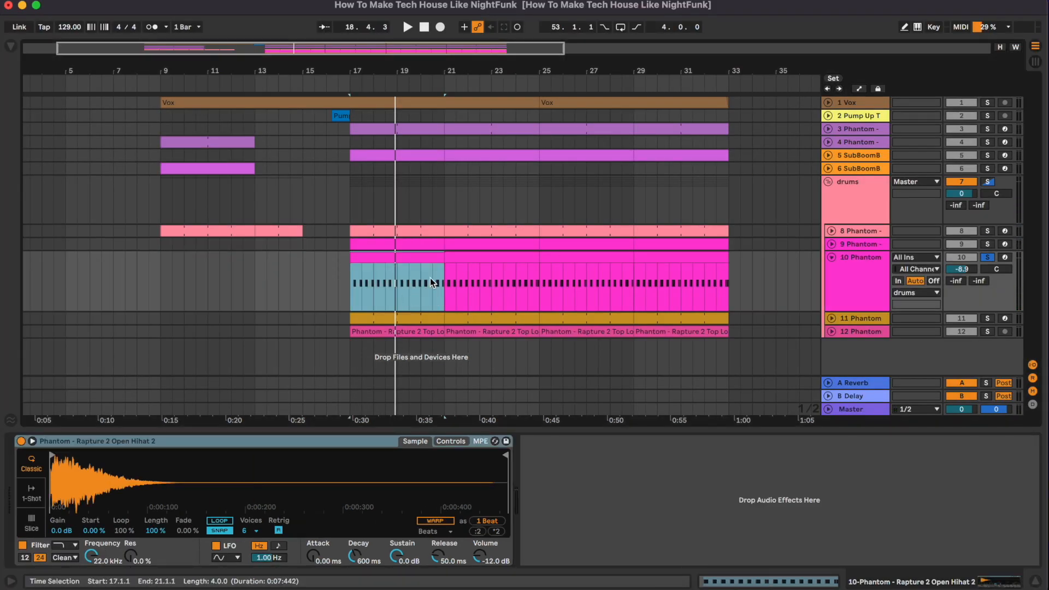
{"action": "left_click", "coordinate": [396, 281]}
{"action": "key", "text": "space"}
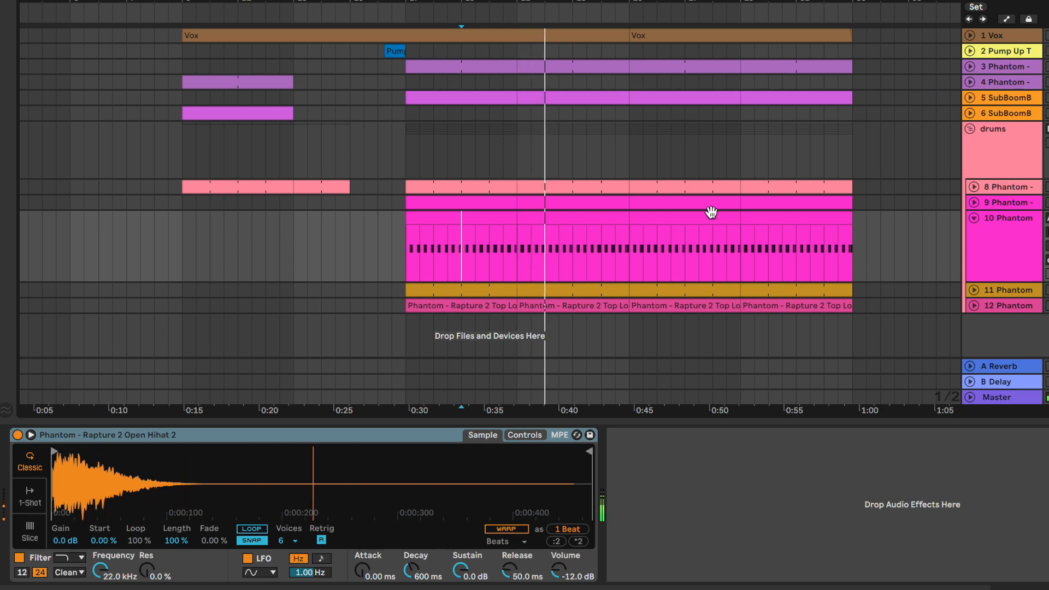
Inspect the MIDI notes of track 10's clip at bar 21, fold the track, and hide the clip editor
{"action": "double_click", "coordinate": [602, 220]}
{"action": "key", "text": "space"}
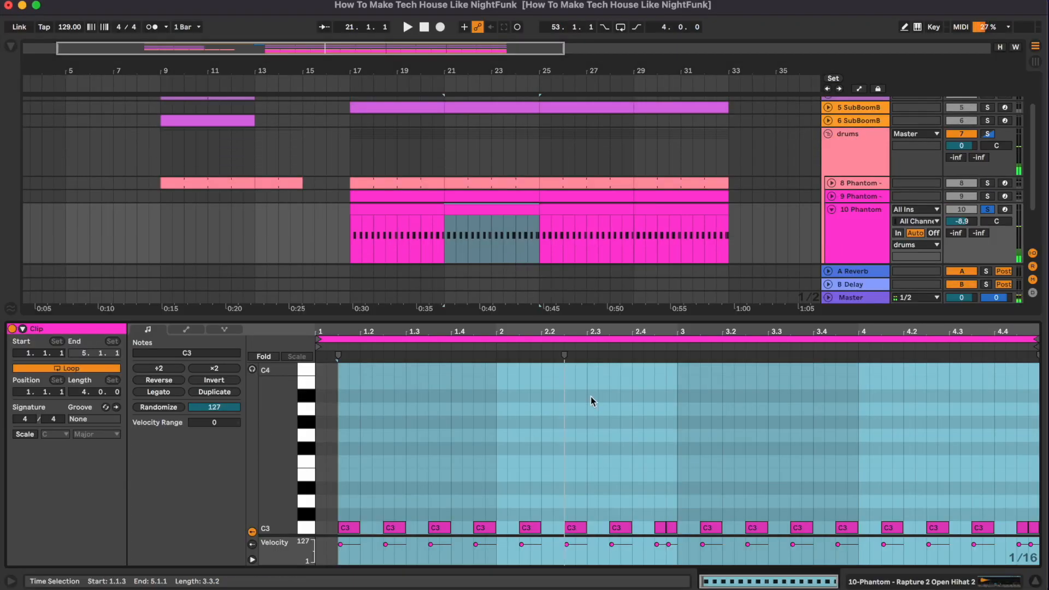
{"action": "left_click", "coordinate": [634, 440]}
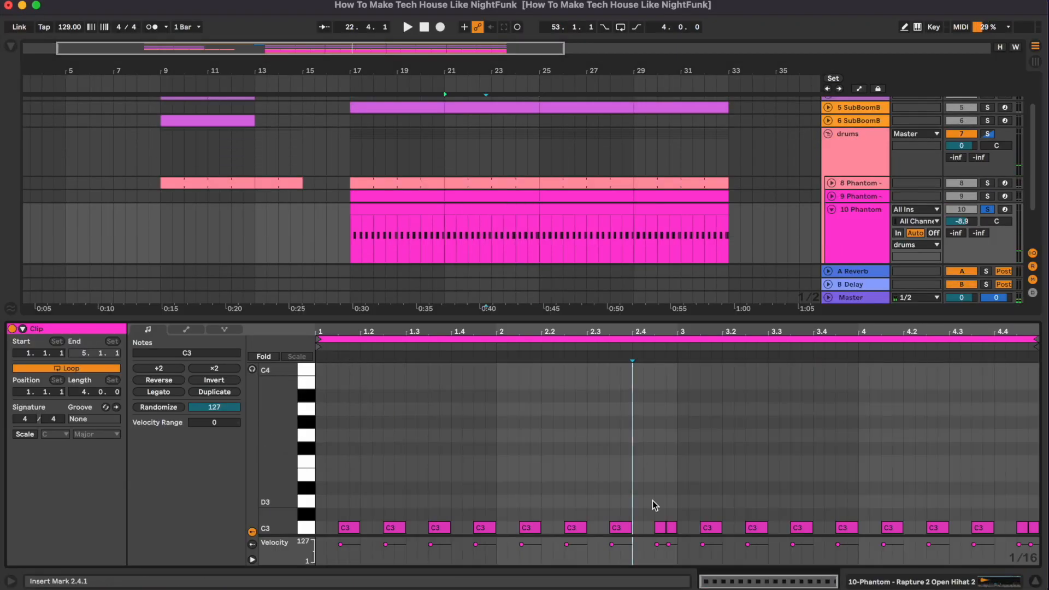
{"action": "scroll", "coordinate": [652, 501], "scroll_direction": "down", "scroll_amount": 2}
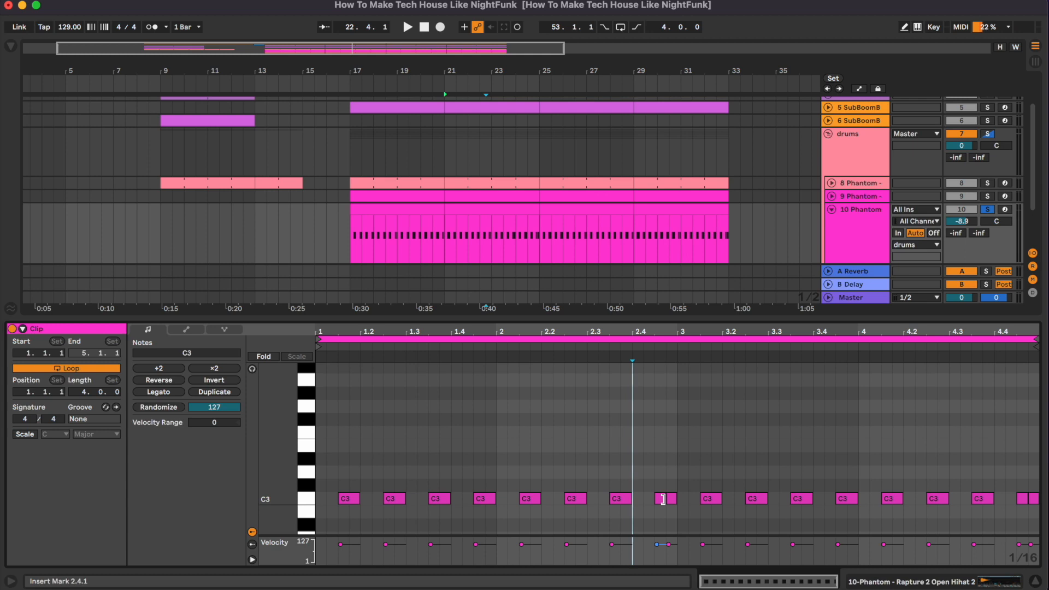
{"action": "left_click", "coordinate": [832, 211]}
{"action": "left_click", "coordinate": [1030, 583]}
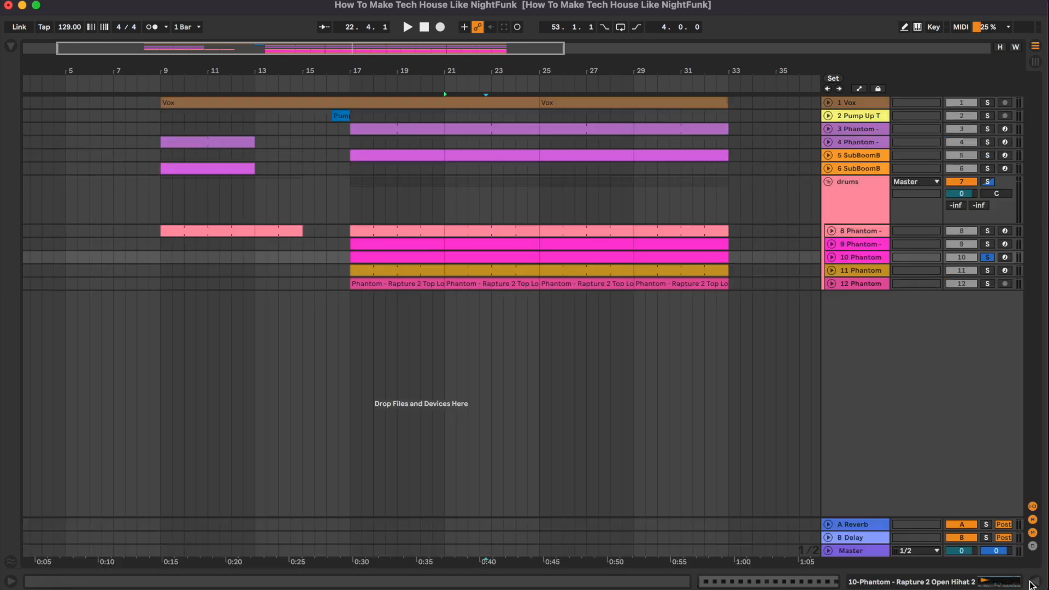
Expand open hi-hat tracks 9 and 10 and play them soloed together from bar 21
{"action": "left_click", "coordinate": [831, 257]}
{"action": "left_click", "coordinate": [831, 244]}
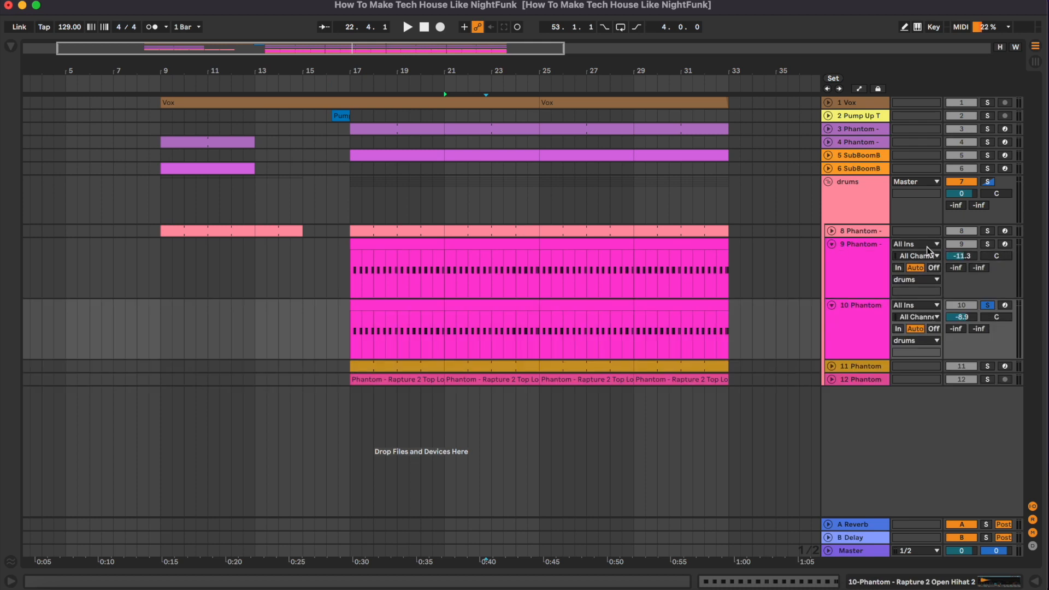
{"action": "left_click", "coordinate": [987, 245]}
{"action": "key", "text": "space"}
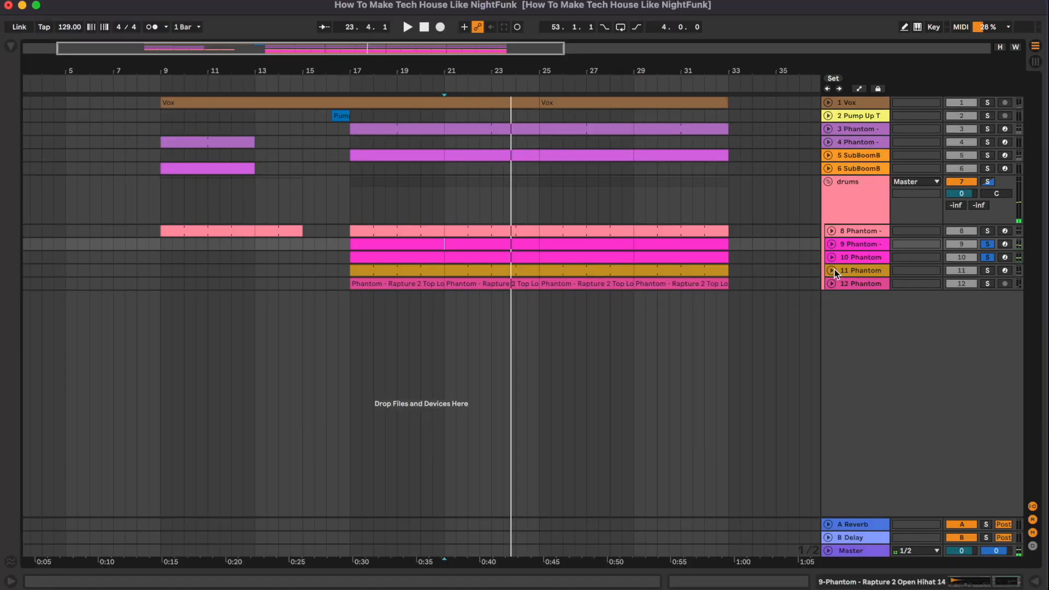
Expand and solo closed hi-hat track 11, inspect its clip's notes at bar 21, and show its device chain with the Compressor
{"action": "left_click", "coordinate": [832, 271]}
{"action": "double_click", "coordinate": [459, 268]}
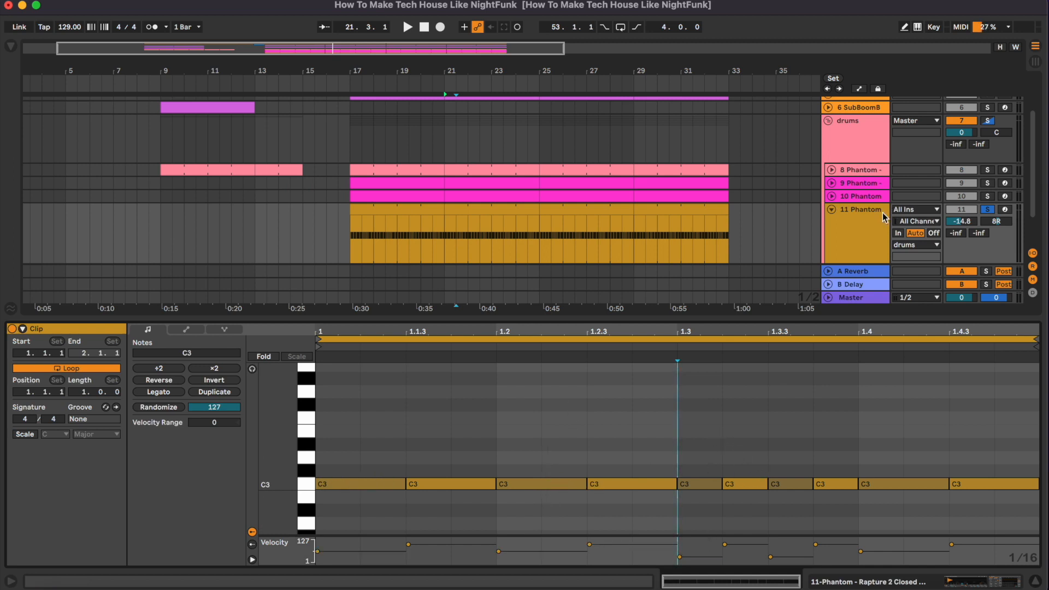
{"action": "double_click", "coordinate": [879, 227]}
{"action": "left_click", "coordinate": [683, 439]}
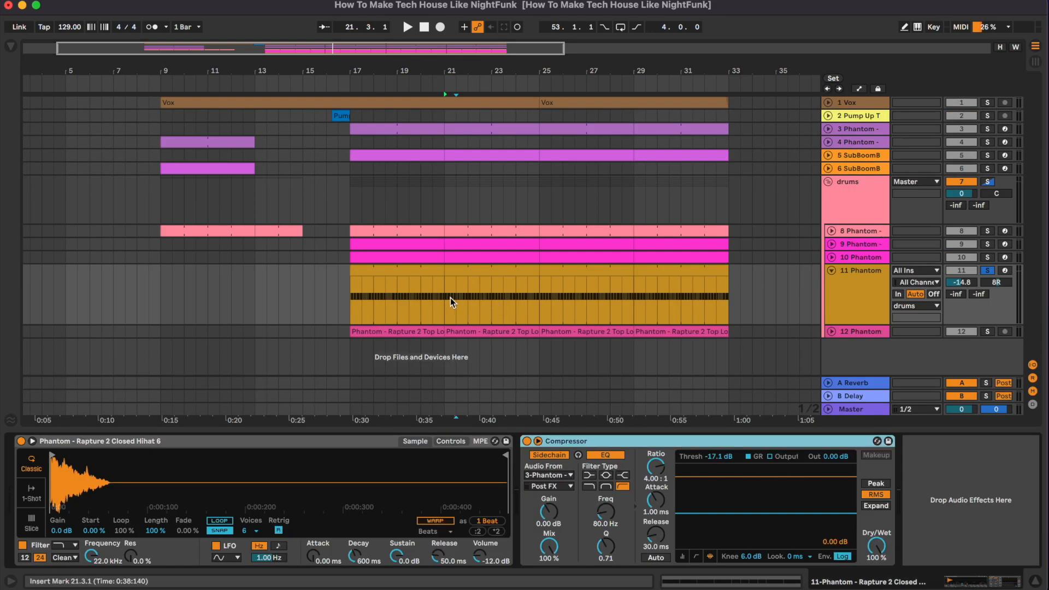
Compare the closed hi-hat with its sidechain Compressor bypassed and re-enabled during playback, and fold track 11
{"action": "key", "text": "space"}
{"action": "left_click", "coordinate": [528, 441]}
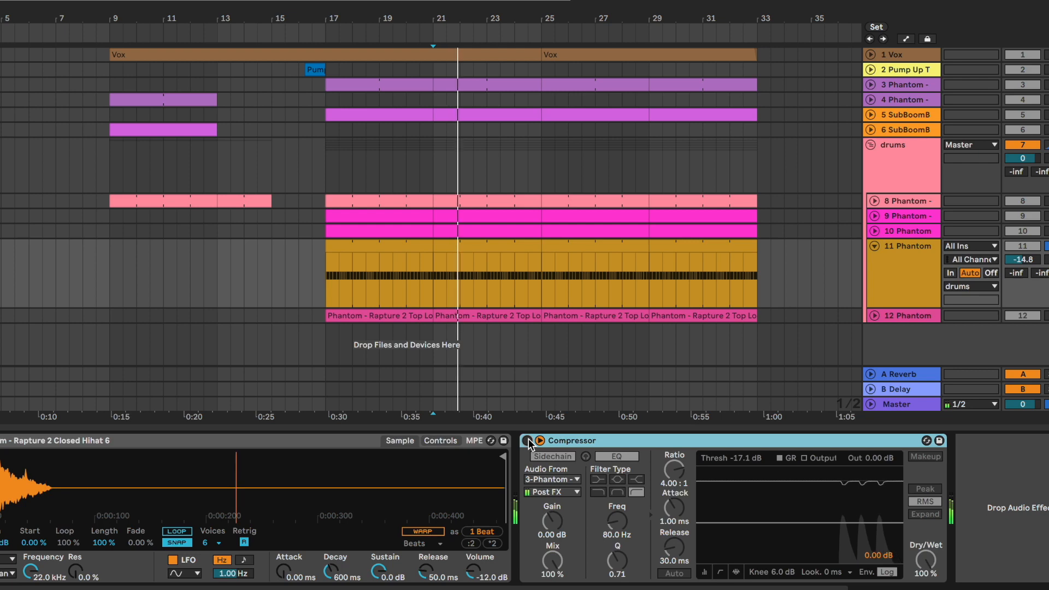
{"action": "left_click", "coordinate": [527, 441]}
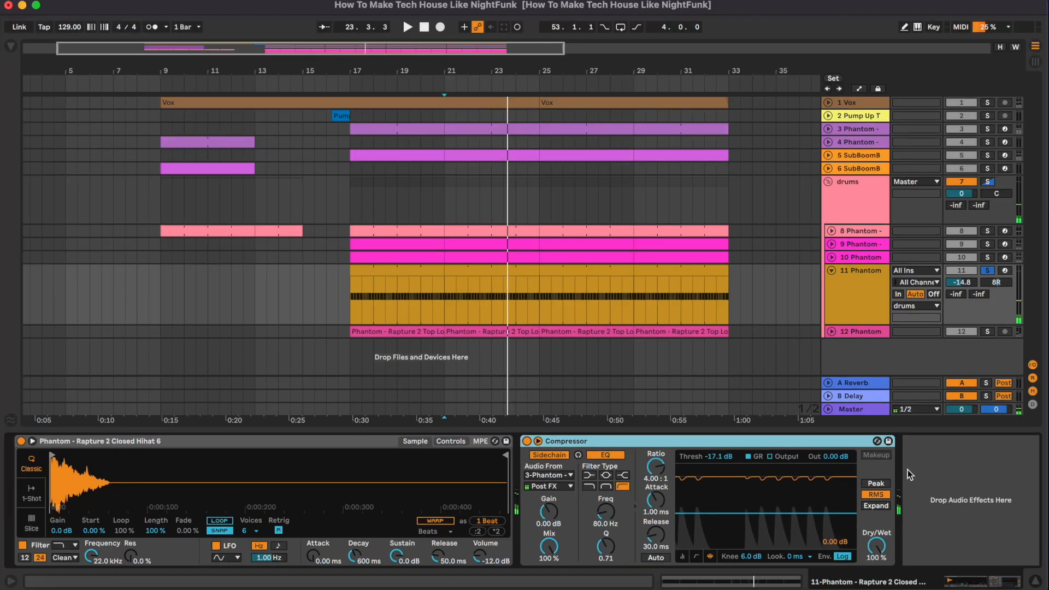
{"action": "left_click", "coordinate": [831, 270]}
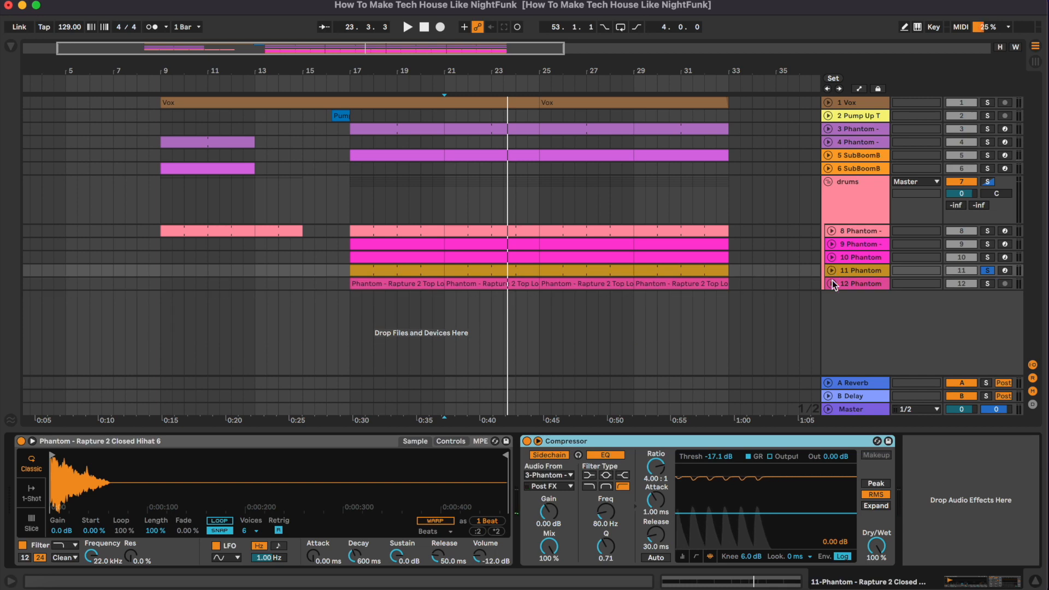
Expand and solo top loop track 12, play its clip at bar 17, and compare it with EQ Eight bypassed and re-enabled
{"action": "left_click", "coordinate": [832, 283]}
{"action": "left_click", "coordinate": [412, 285]}
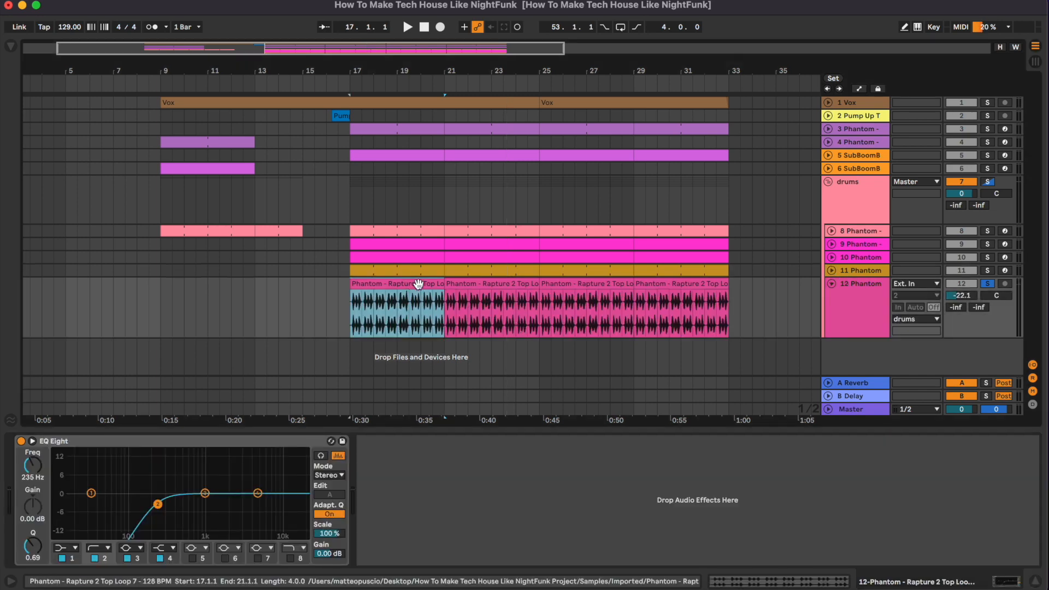
{"action": "key", "text": "space"}
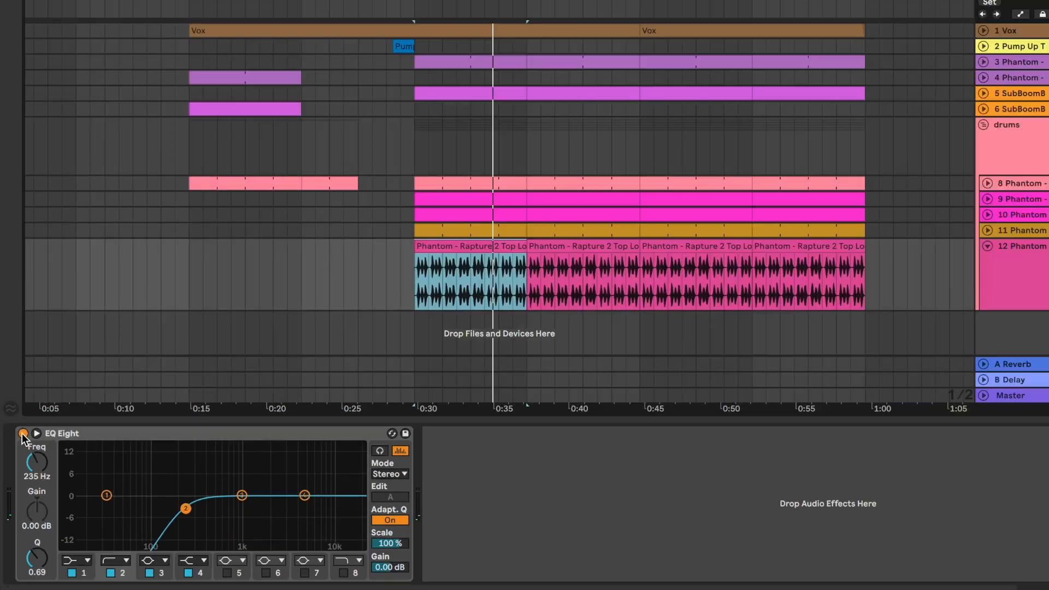
{"action": "left_click", "coordinate": [21, 441]}
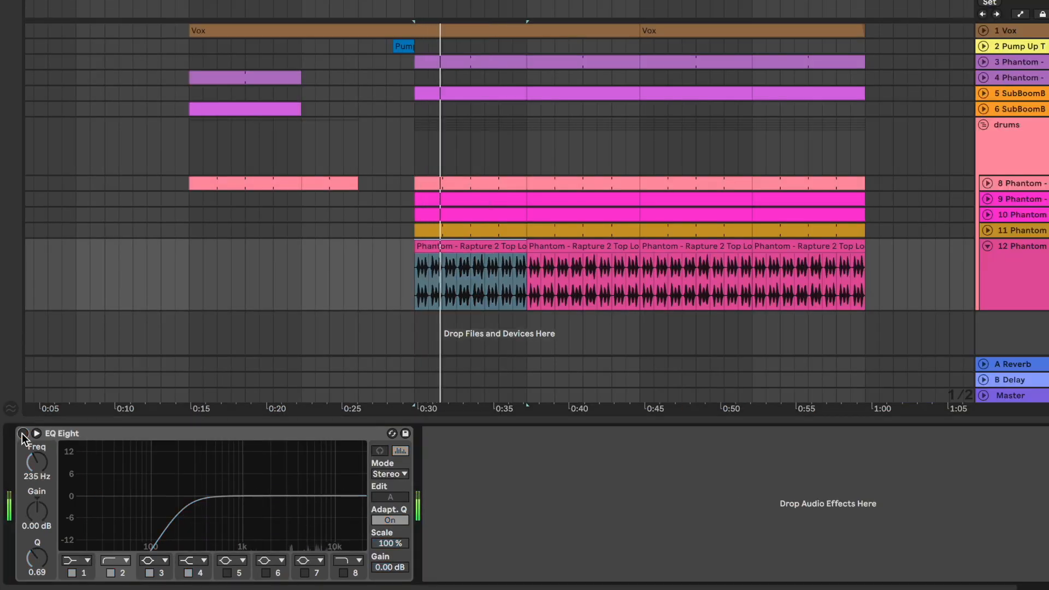
{"action": "left_click", "coordinate": [23, 433]}
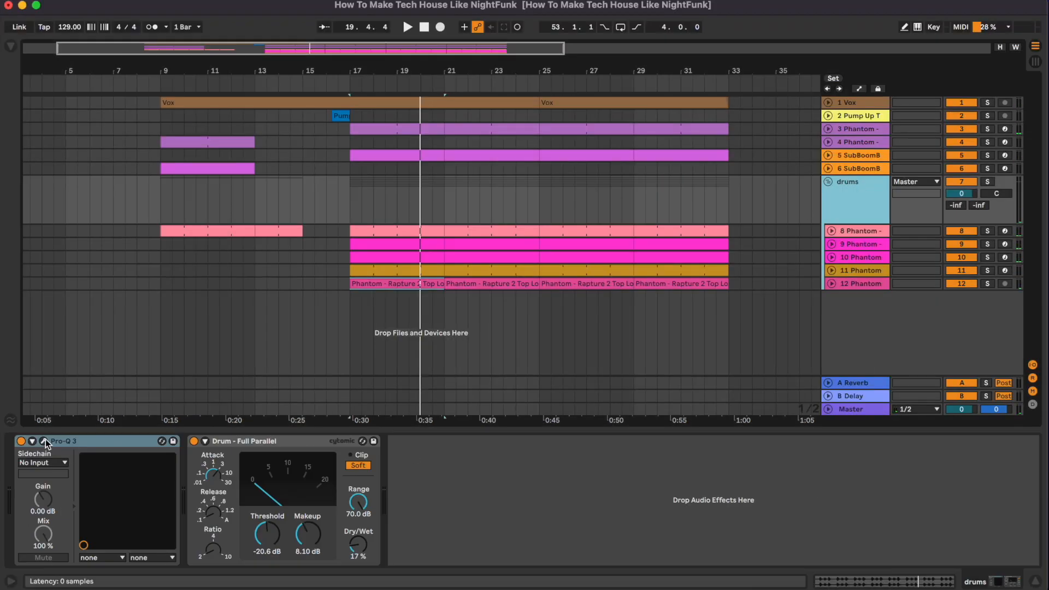
Open the drums group's Pro-Q 3 window, move it clear of the upper tracks, and start playback from bar 17
{"action": "left_click", "coordinate": [44, 441]}
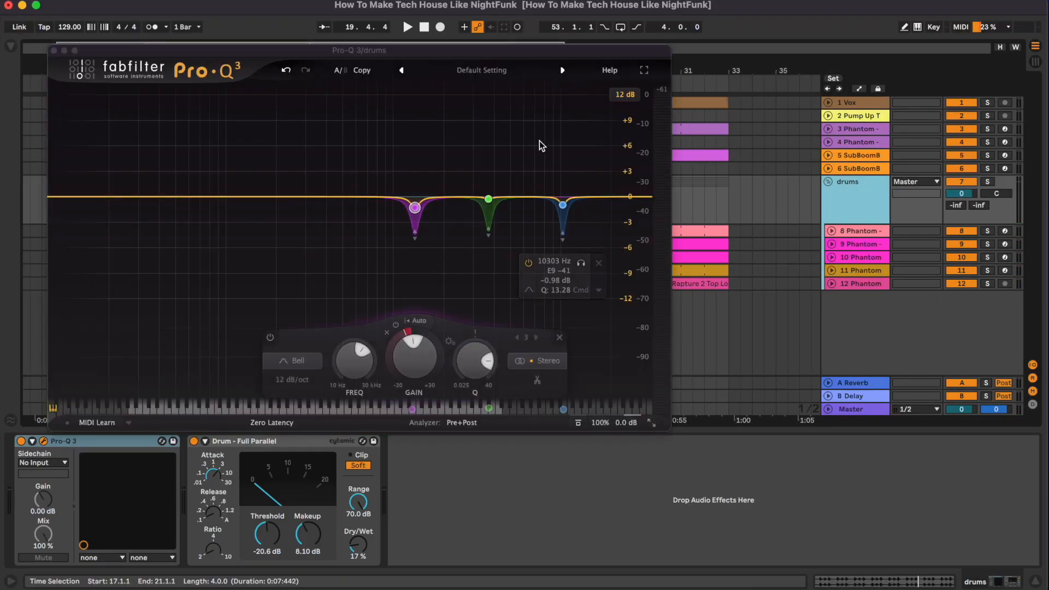
{"action": "left_click_drag", "start_coordinate": [483, 46], "coordinate": [588, 97]}
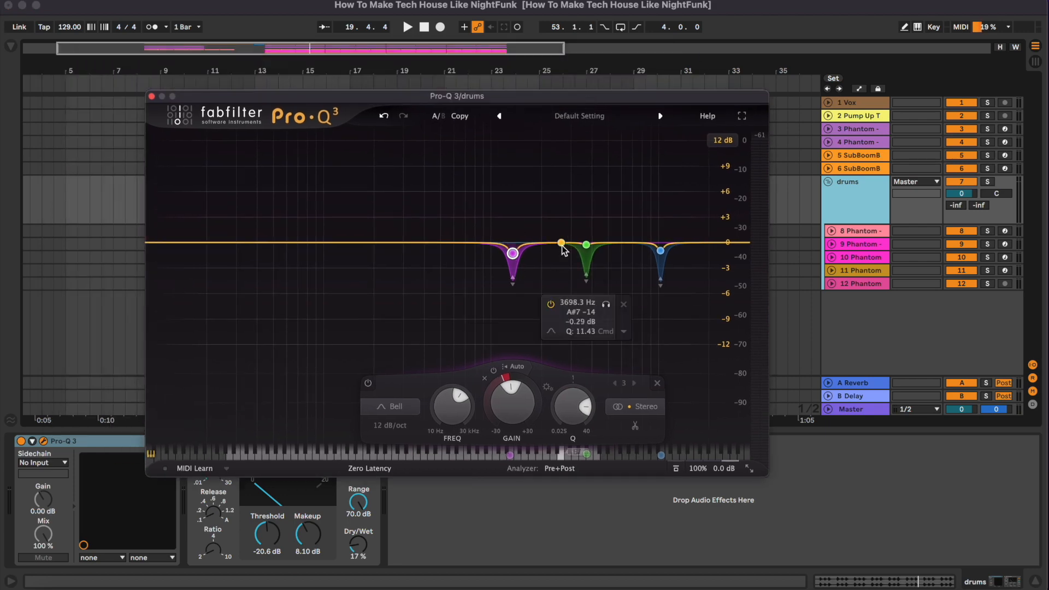
{"action": "left_click_drag", "start_coordinate": [606, 98], "coordinate": [606, 177]}
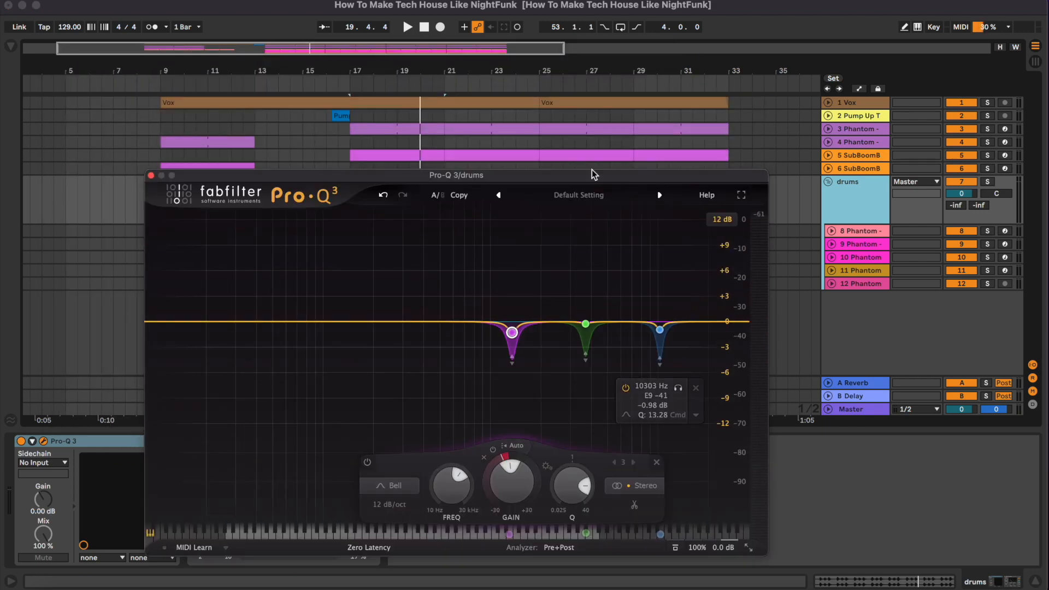
{"action": "left_click", "coordinate": [396, 82]}
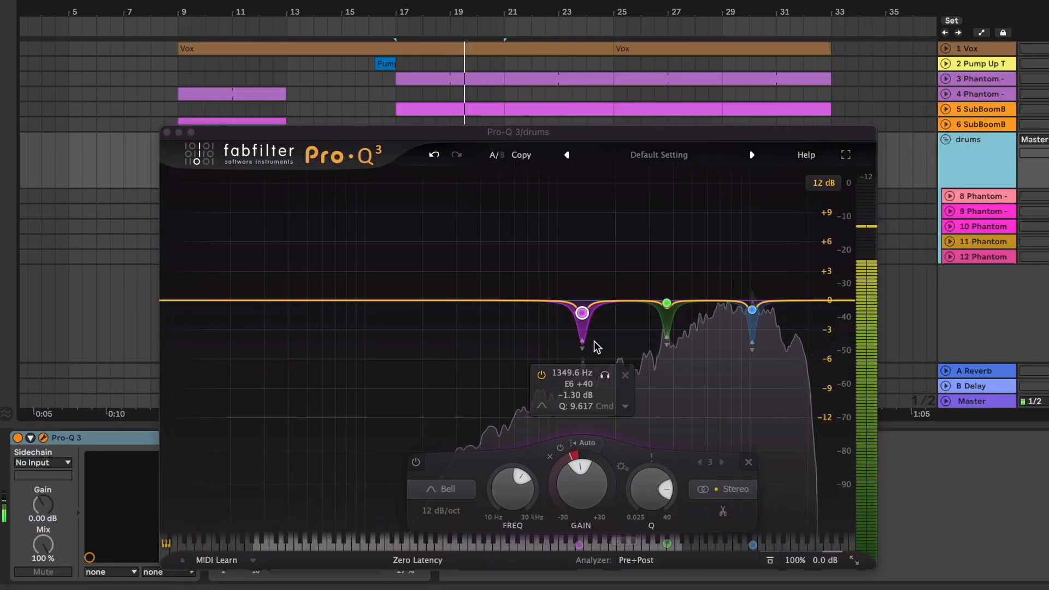
Solo-listen to Pro-Q 3's cuts at 1349.6 Hz, 3698.3 Hz and 10303 Hz one by one, and close its window
{"action": "left_click", "coordinate": [607, 376]}
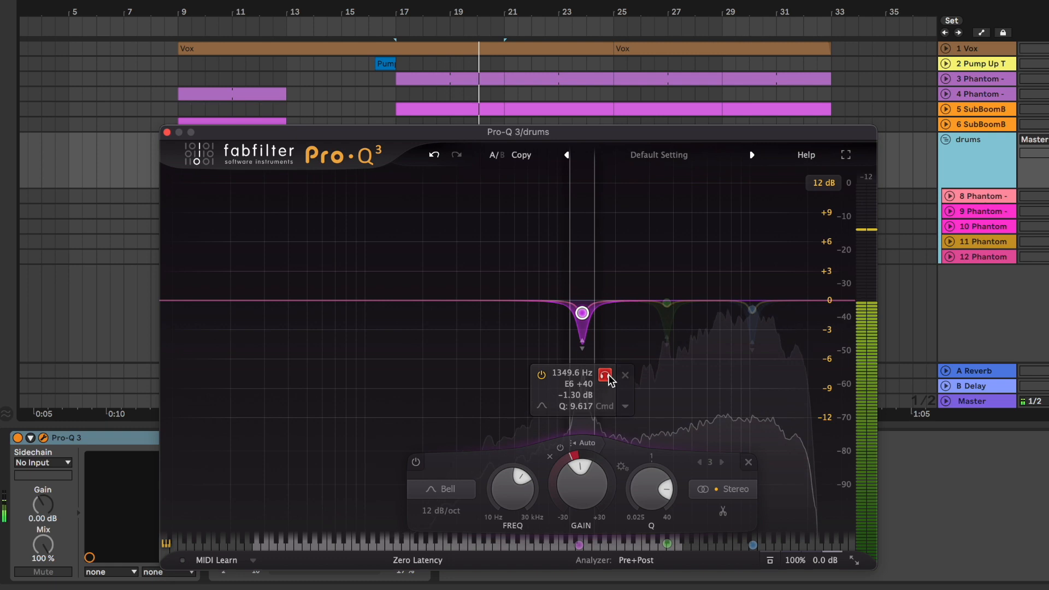
{"action": "mouse_move", "coordinate": [668, 334]}
{"action": "left_click", "coordinate": [691, 370]}
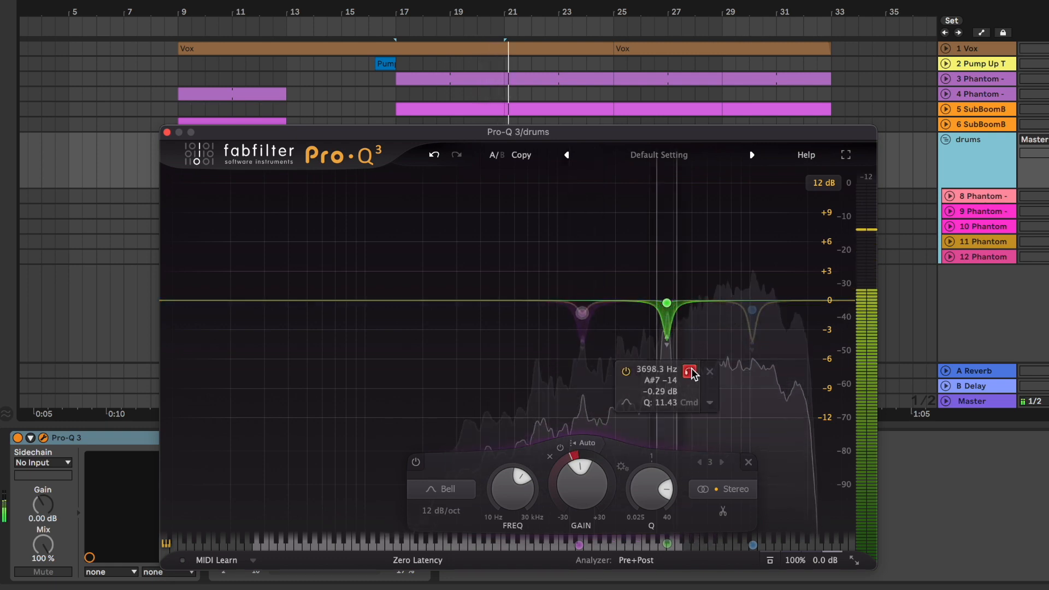
{"action": "mouse_move", "coordinate": [752, 310]}
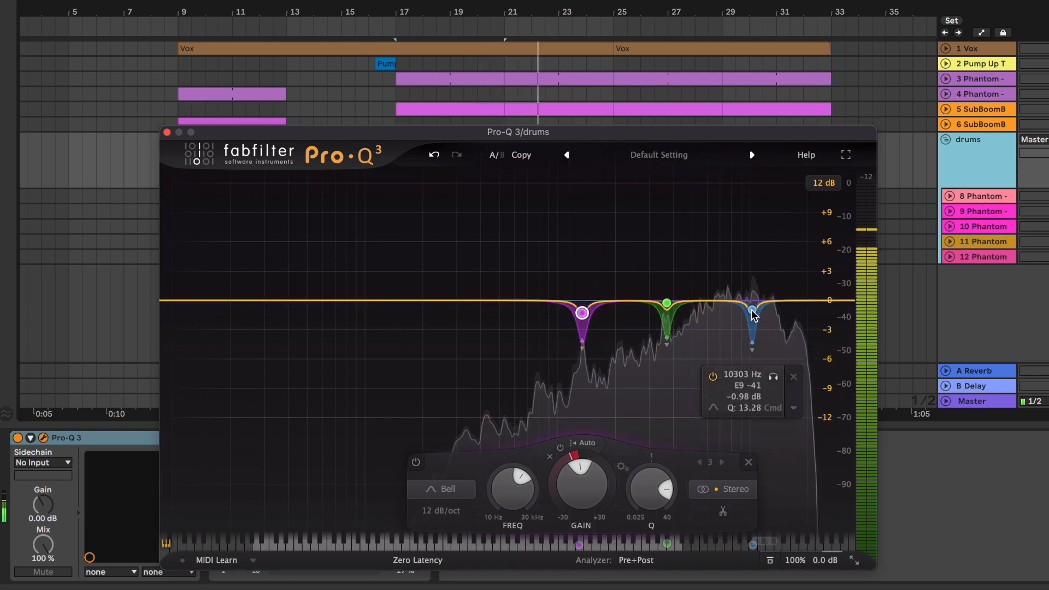
{"action": "left_click", "coordinate": [774, 377]}
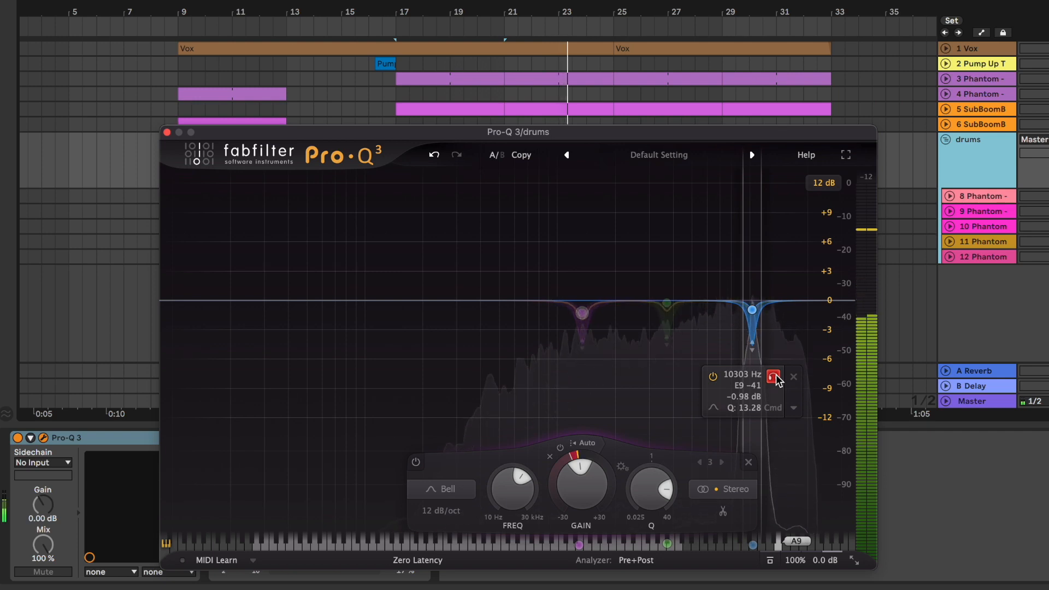
{"action": "left_click", "coordinate": [167, 132]}
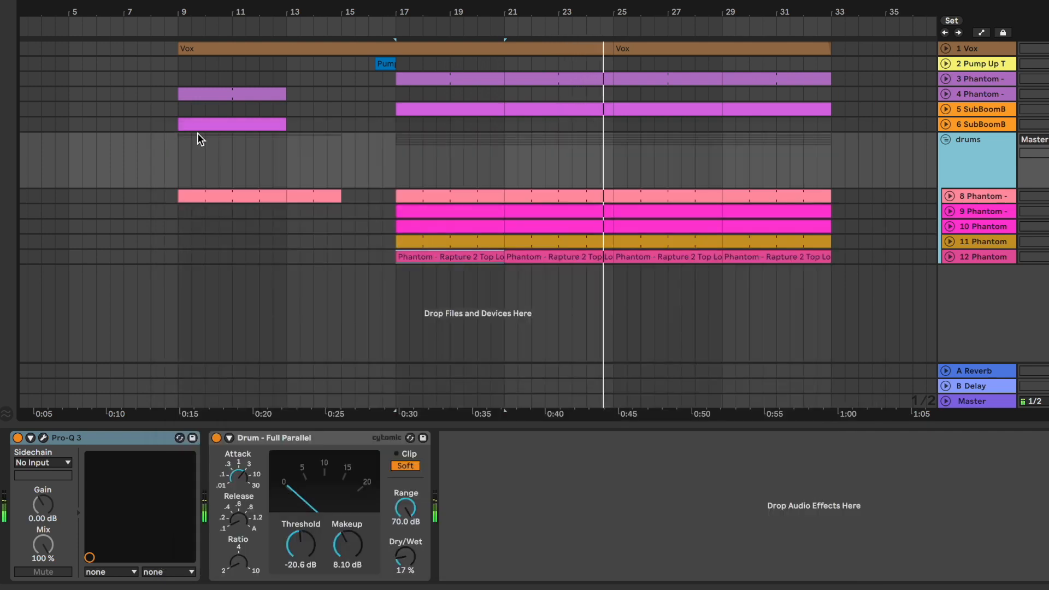
Compare the drums group with Pro-Q 3 and with the Drum - Full Parallel compressor bypassed and re-enabled during playback
{"action": "left_click", "coordinate": [18, 439]}
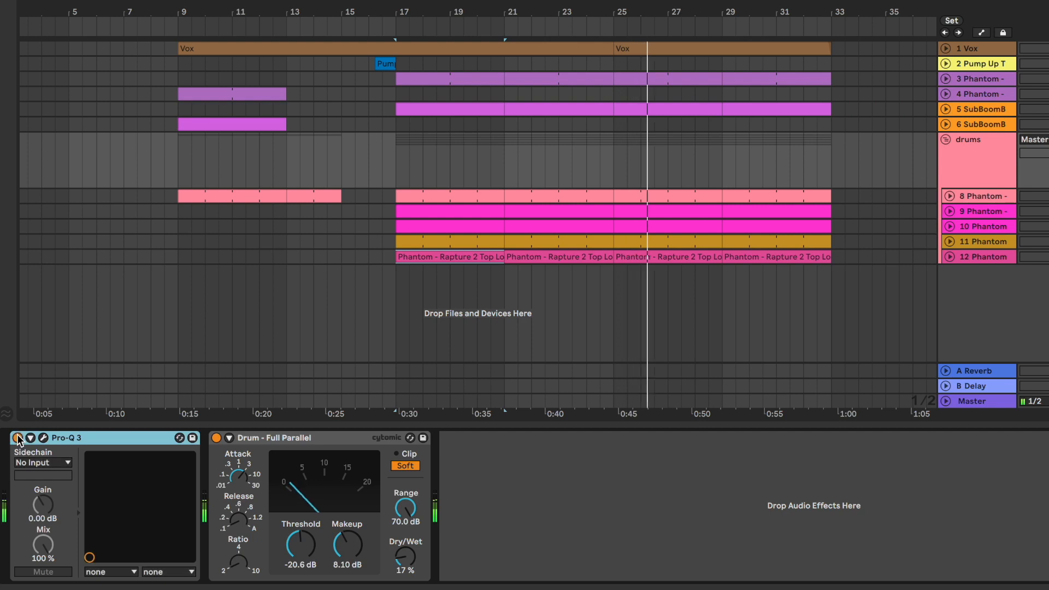
{"action": "left_click", "coordinate": [345, 441]}
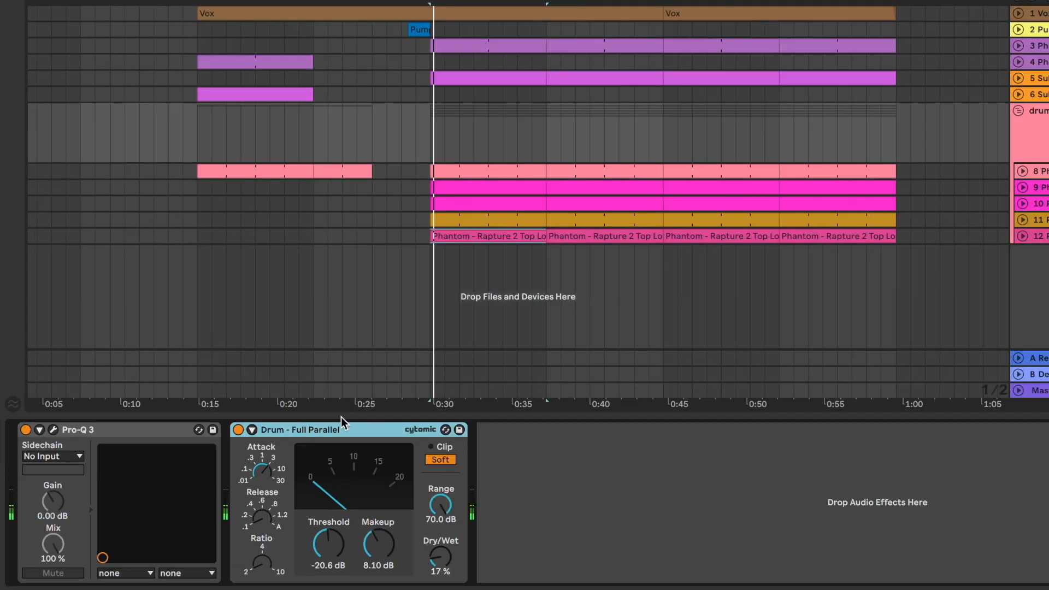
{"action": "left_click", "coordinate": [238, 430]}
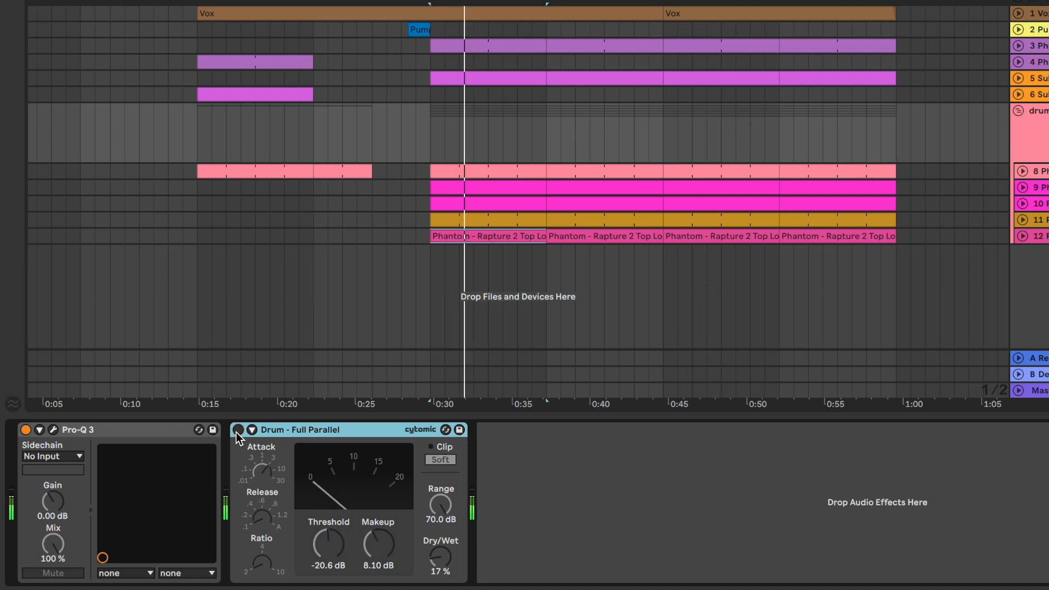
{"action": "left_click", "coordinate": [237, 430]}
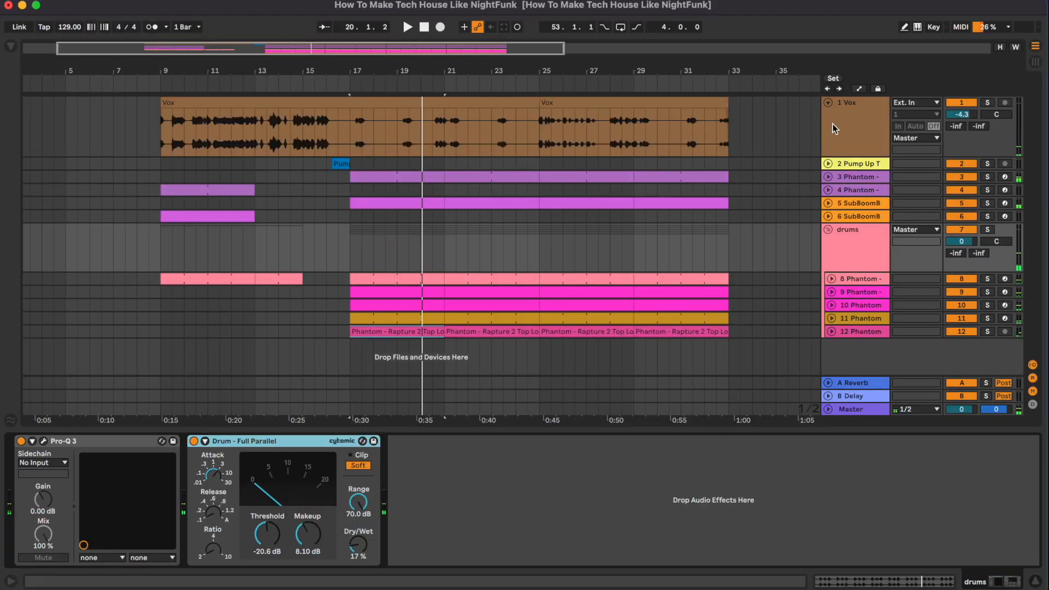
Hide the device view and play the full arrangement from bar 9, the start of the Vox clip
{"action": "left_click", "coordinate": [1041, 584]}
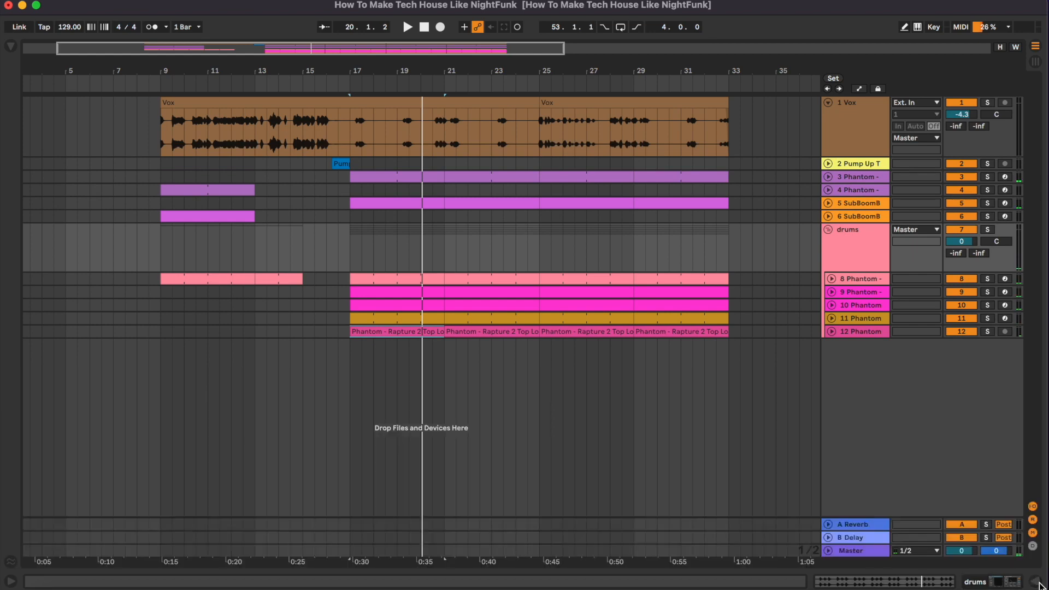
{"action": "left_click", "coordinate": [161, 127]}
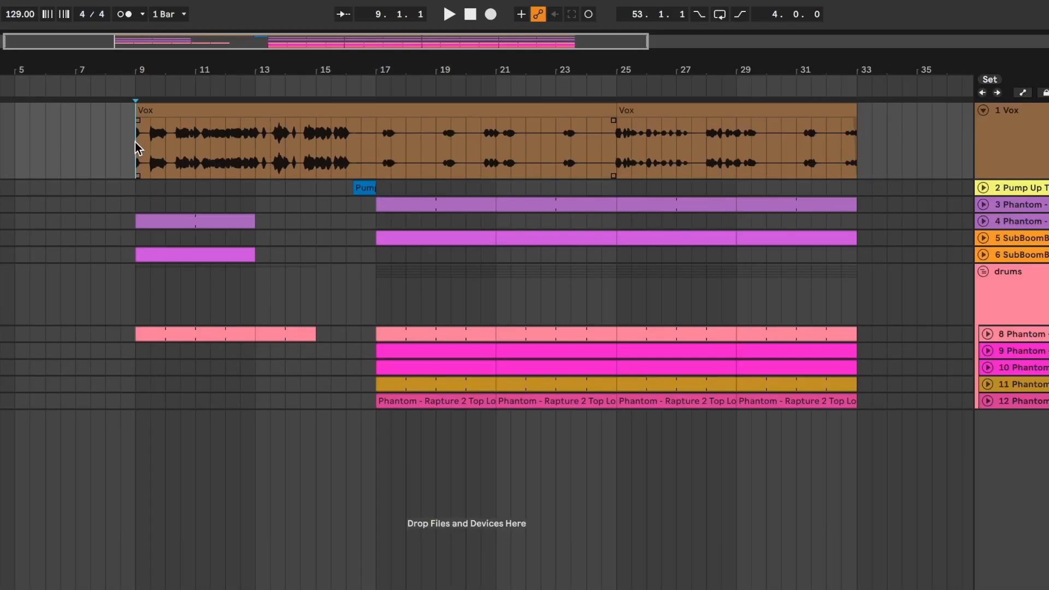
{"action": "key", "text": "space"}
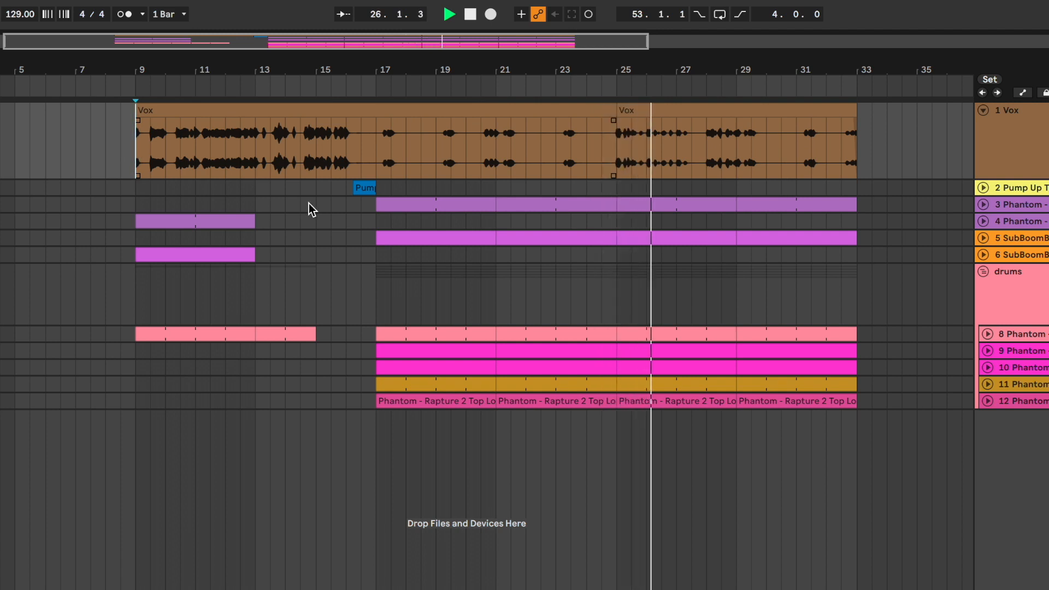
{"action": "scroll", "coordinate": [459, 321], "scroll_direction": "left", "scroll_amount": 1}
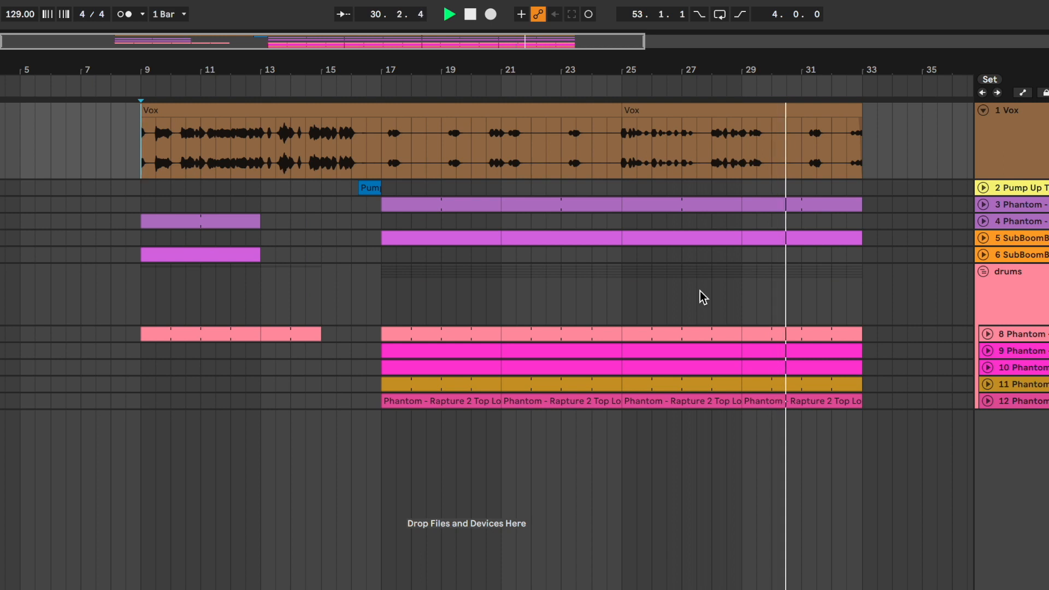
{"action": "scroll", "coordinate": [700, 291], "scroll_direction": "left", "scroll_amount": 1}
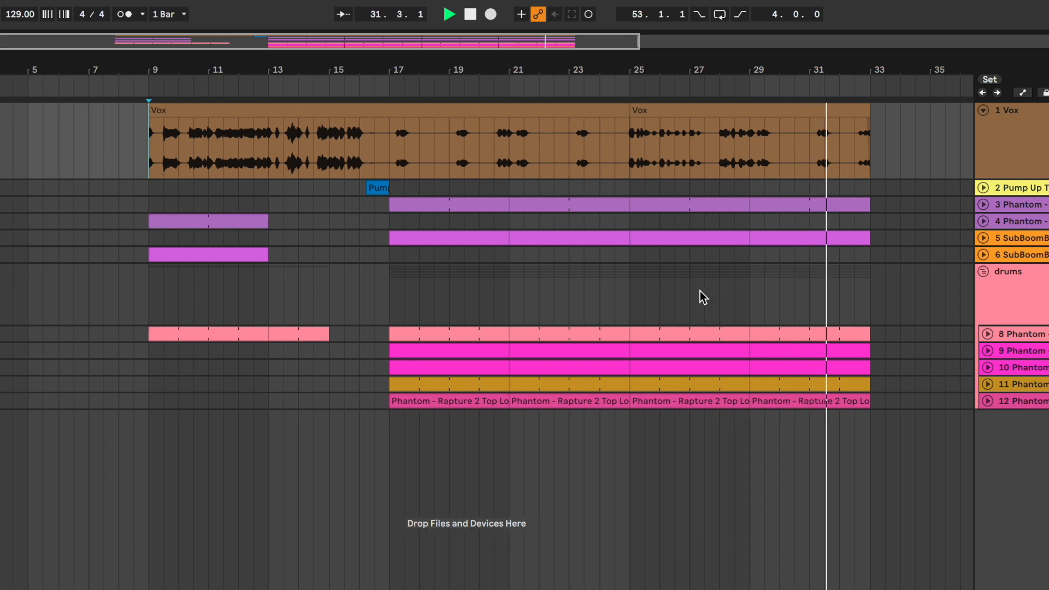